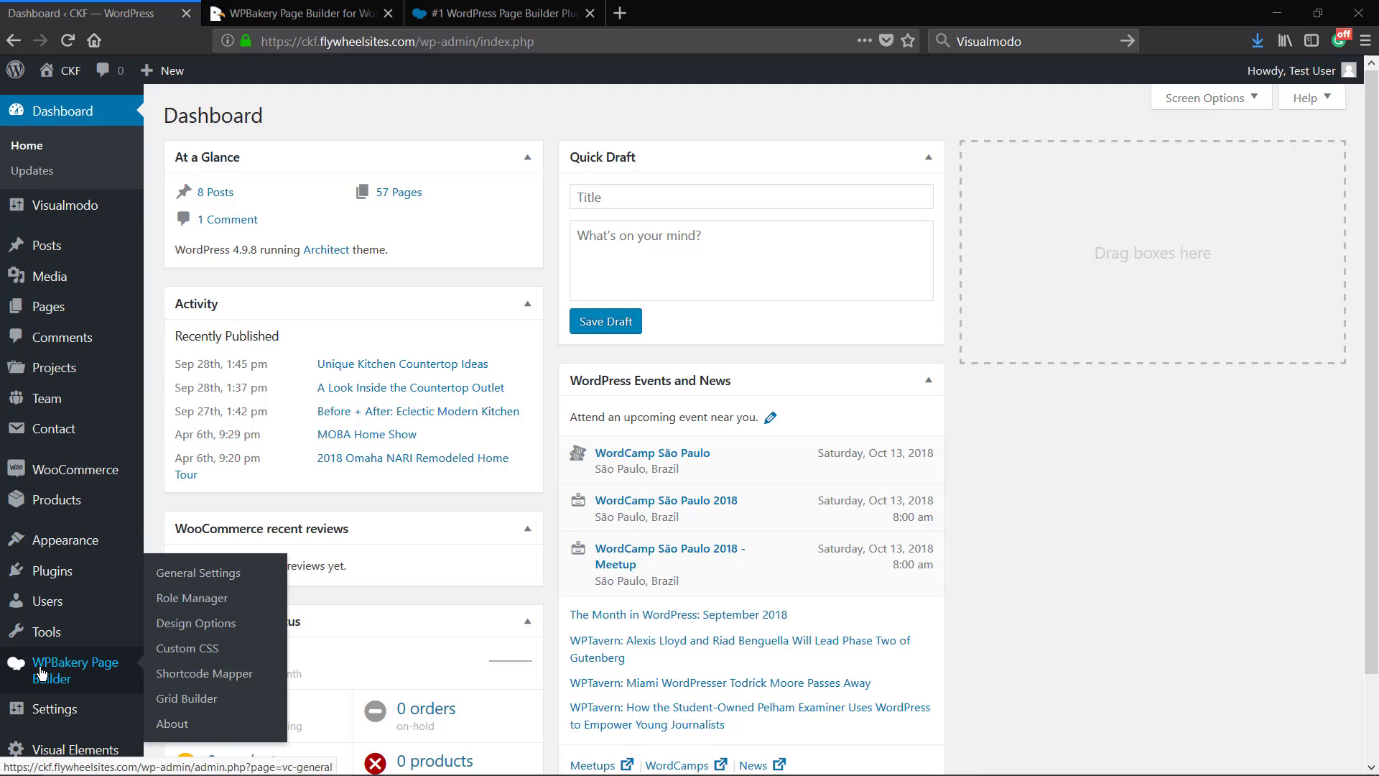
Step: Open the WPBakery Page Builder 5.5 welcome page via About in the admin sidebar
left_click(196, 736)
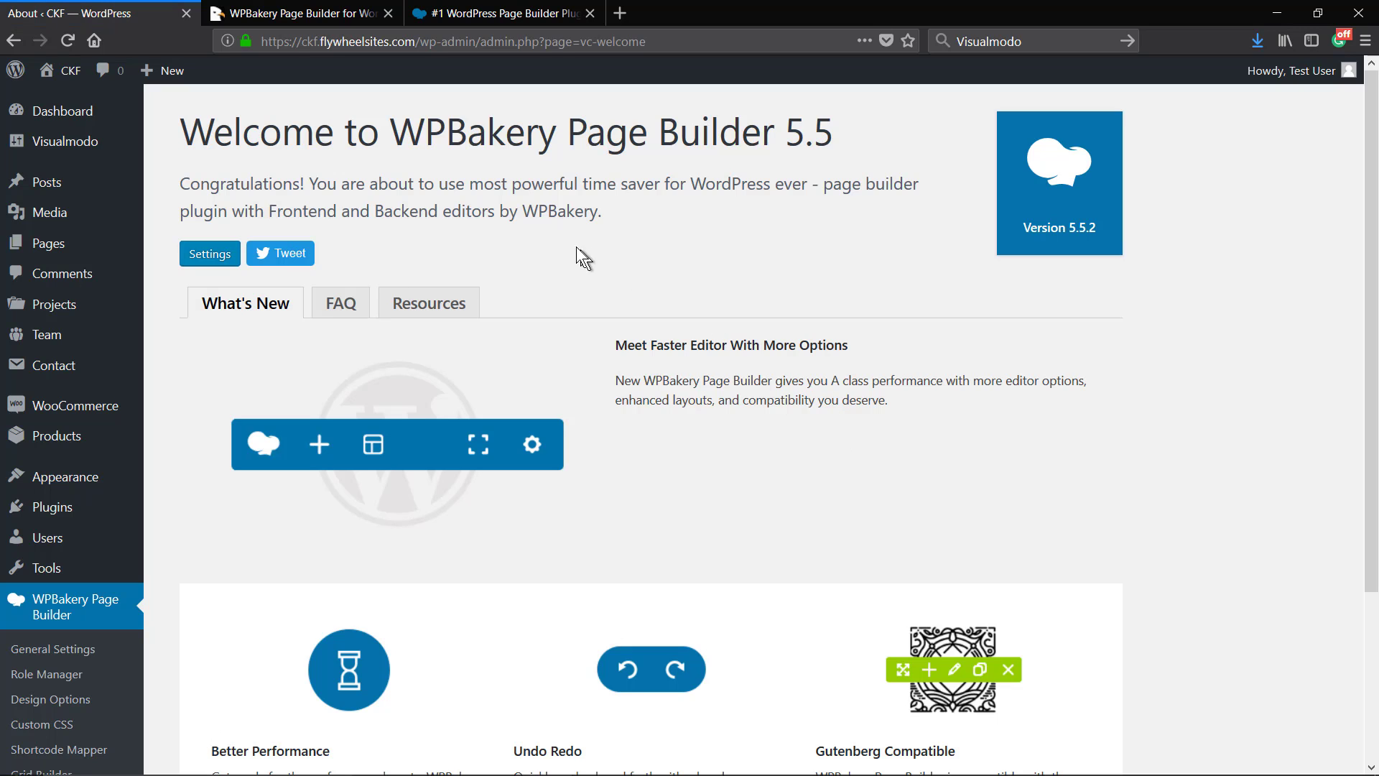
left_click(290, 13)
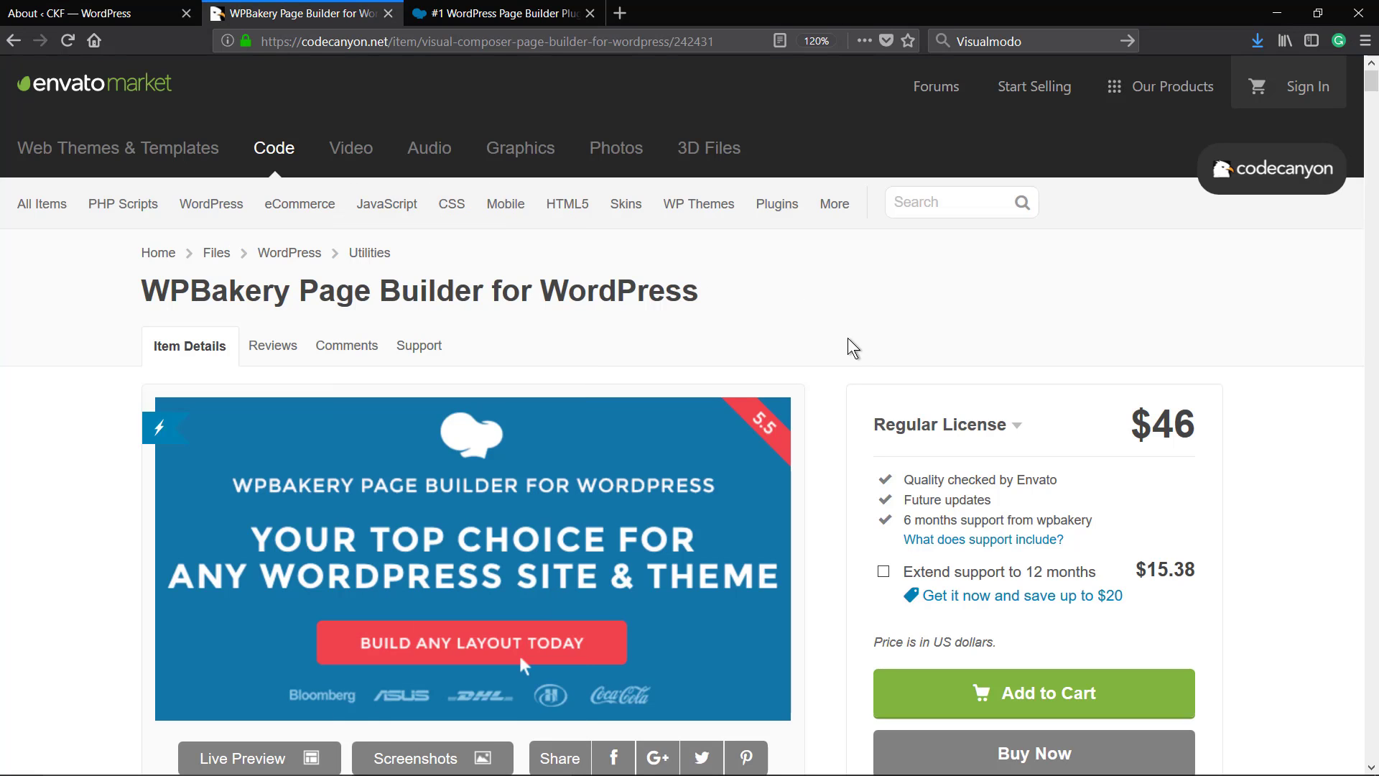
scroll(847, 340, "down", 3)
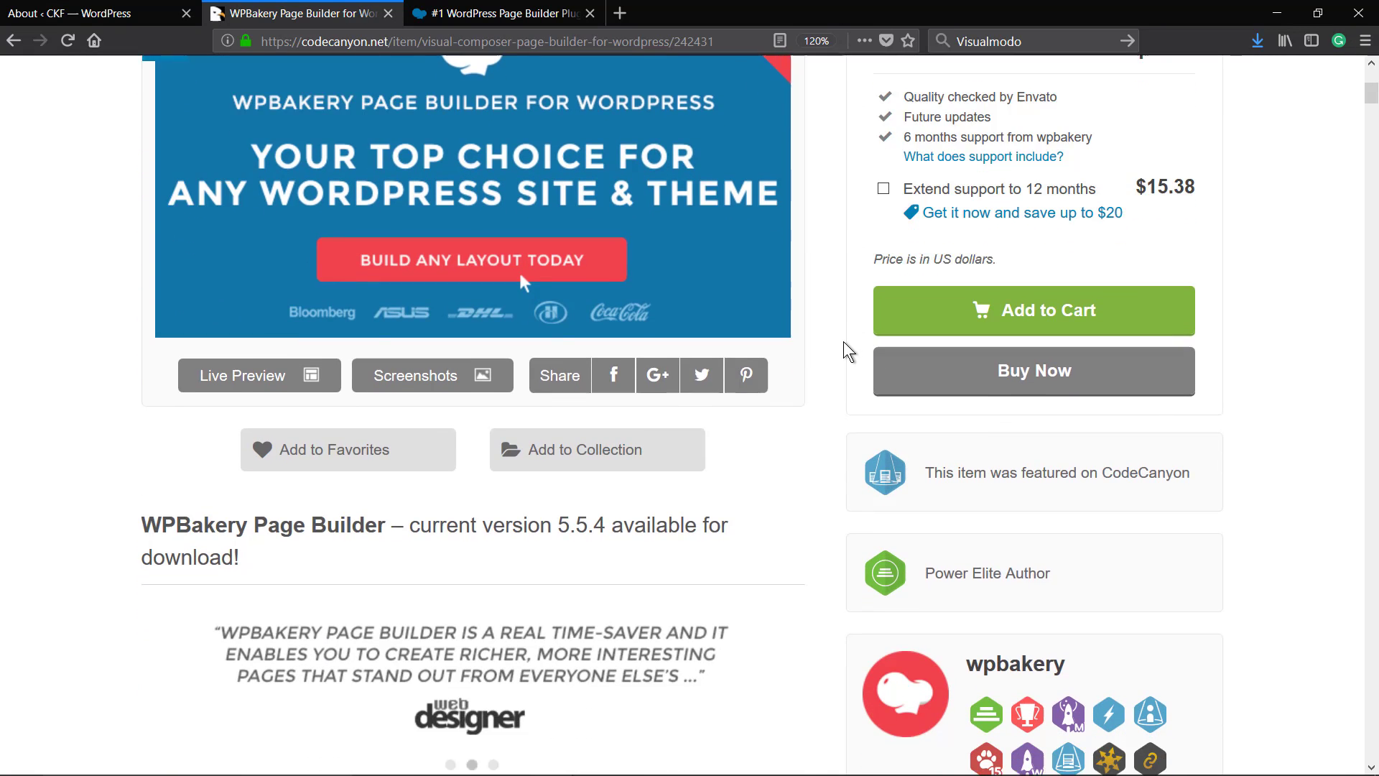
scroll(844, 342, "down", 2)
scroll(844, 341, "down", 3)
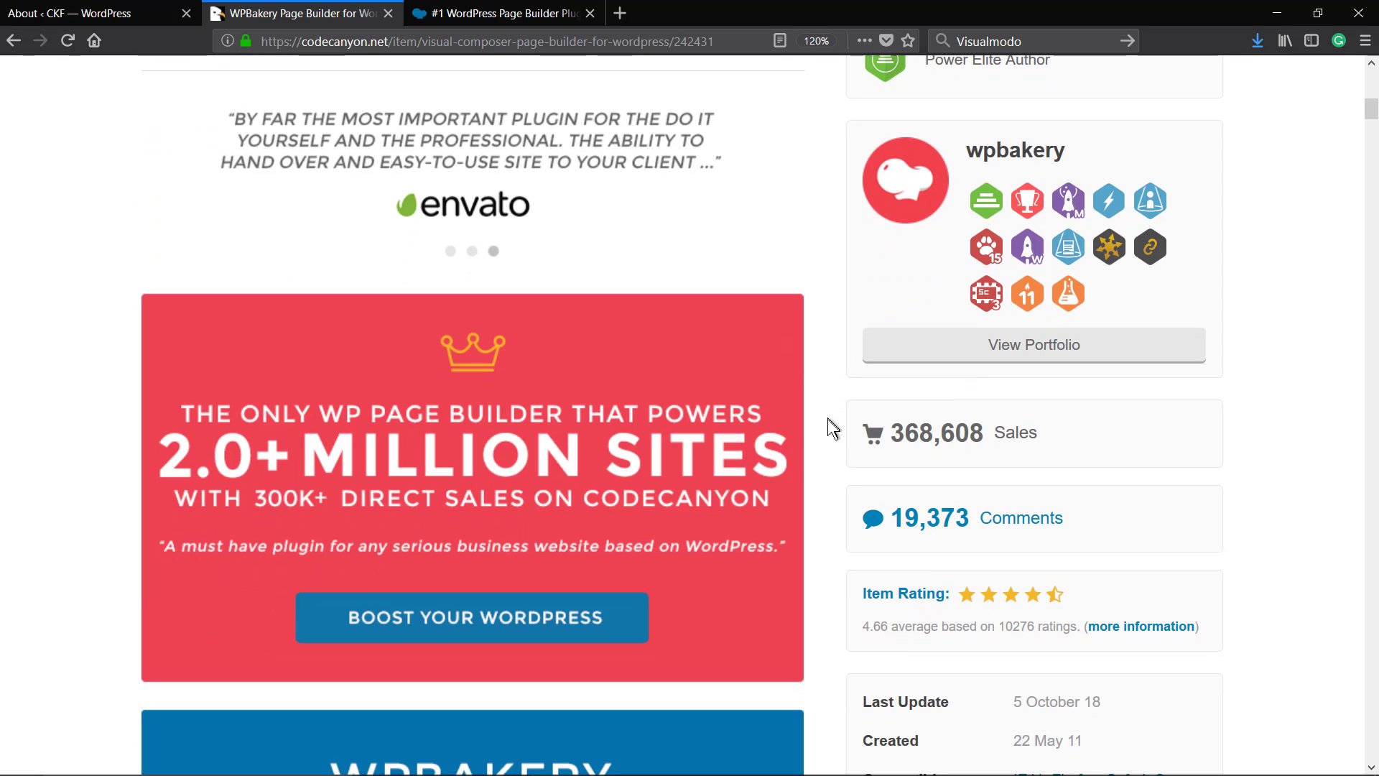
left_click(479, 11)
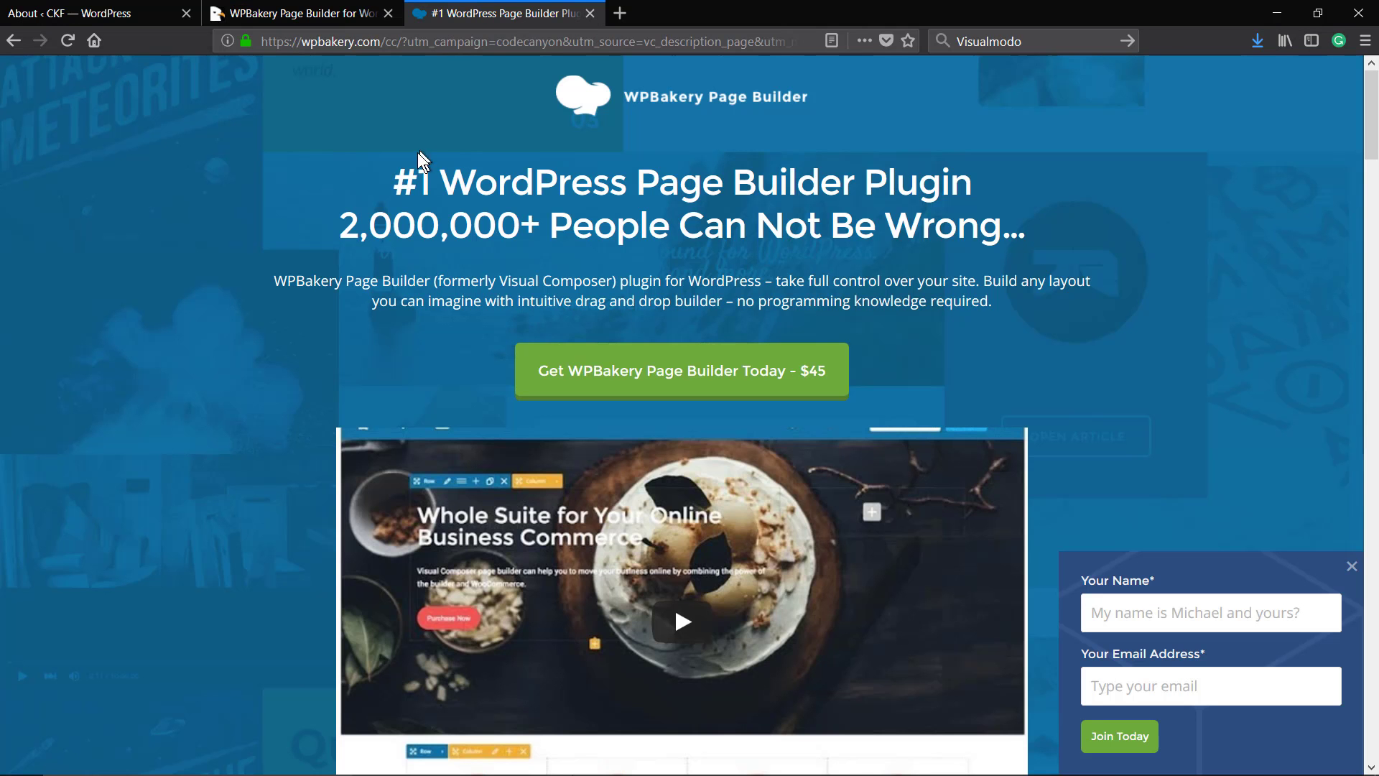
left_click(65, 14)
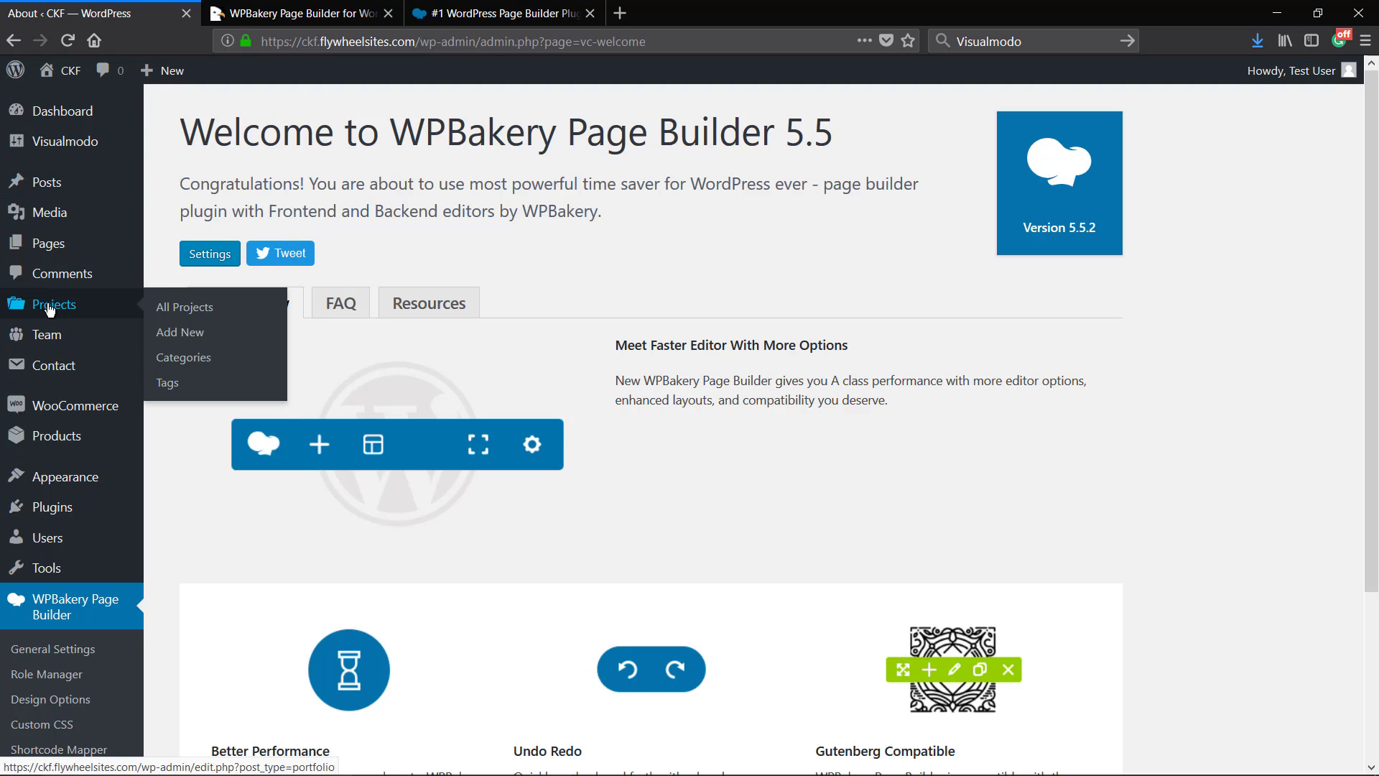
mouse_move(47, 335)
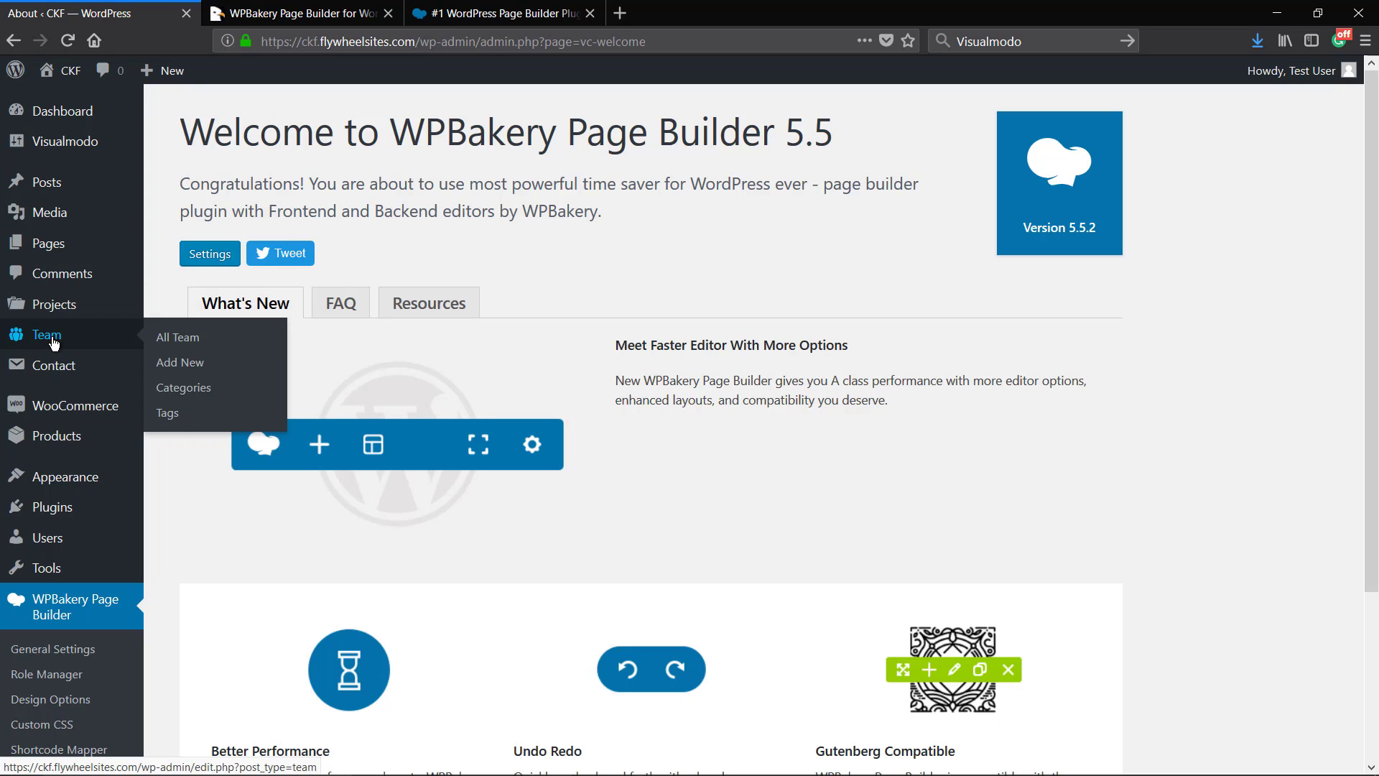
left_click(242, 338)
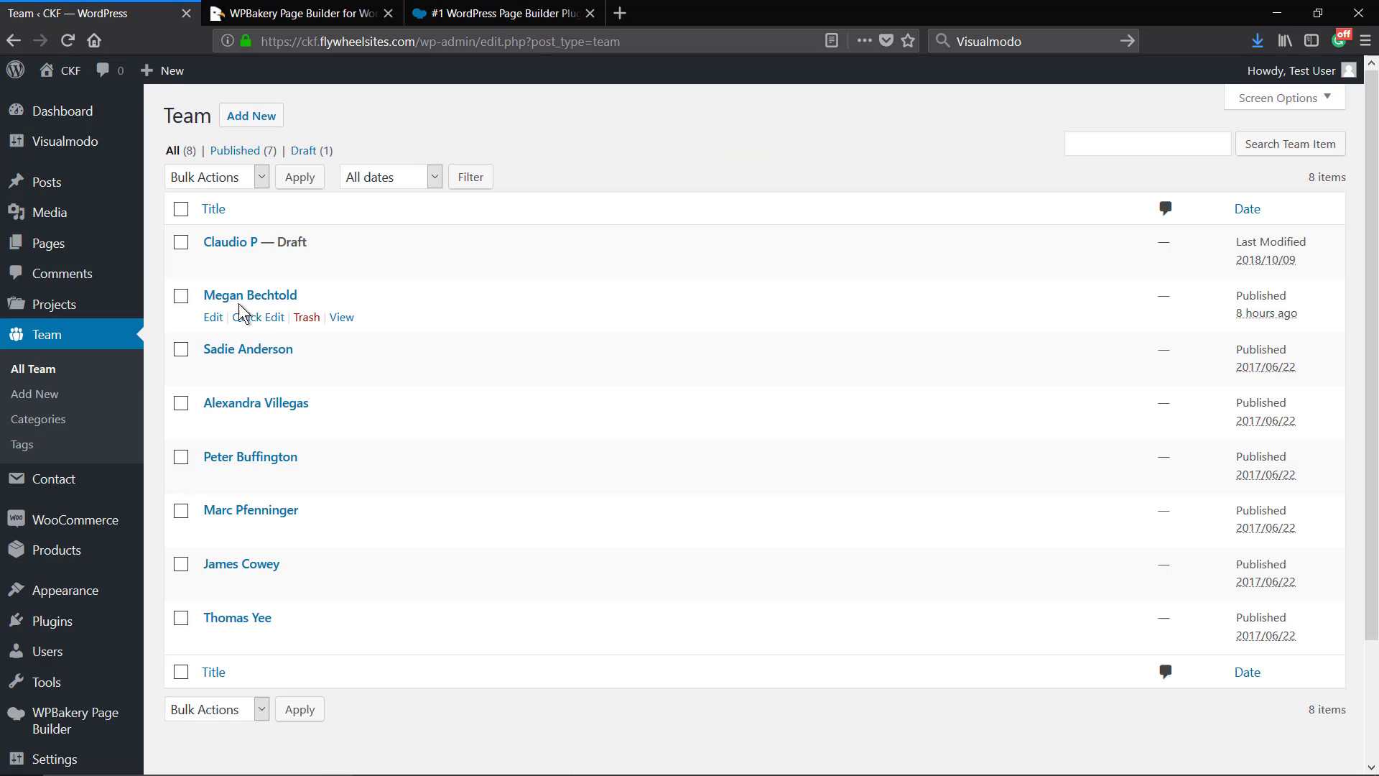
left_click(246, 296)
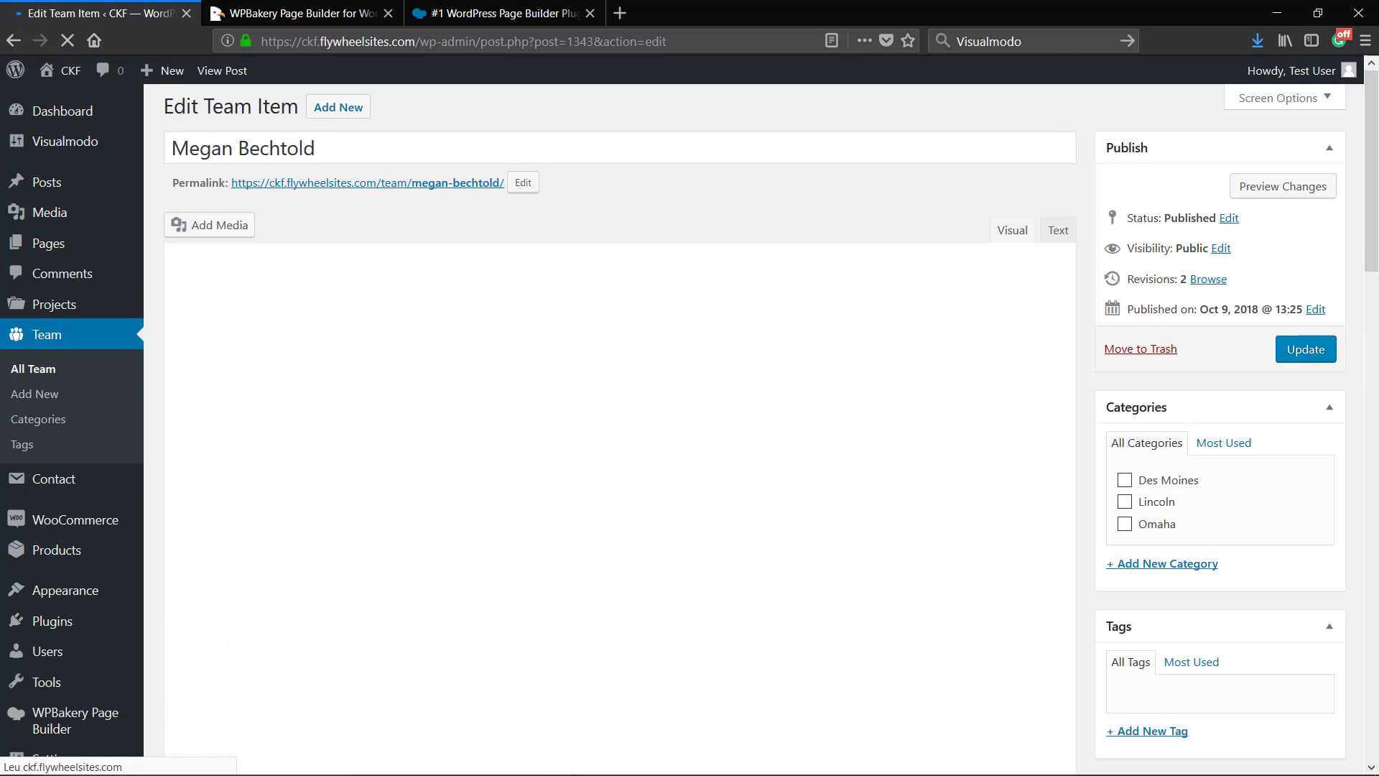
scroll(484, 403, "down", 2)
scroll(485, 404, "down", 2)
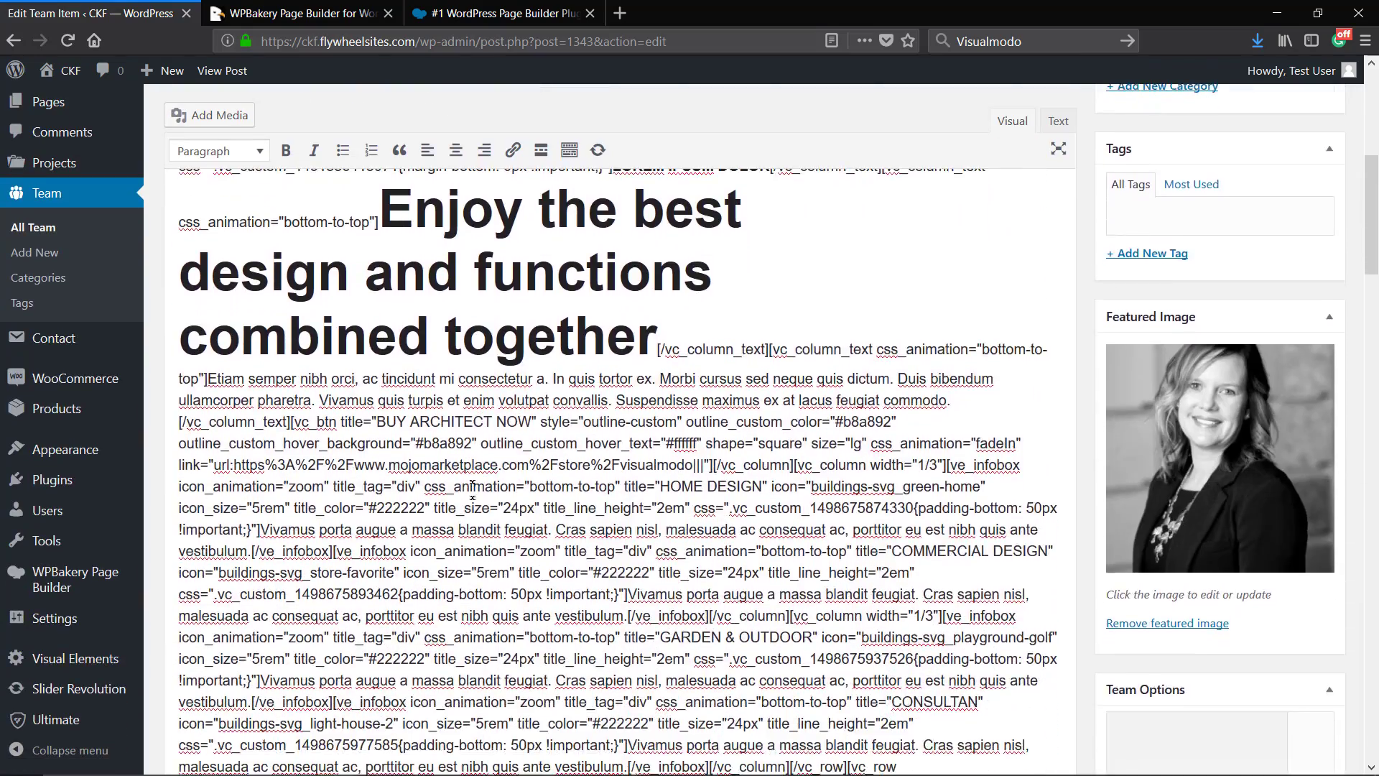
scroll(484, 404, "up", 3)
scroll(484, 404, "down", 3)
scroll(484, 404, "up", 5)
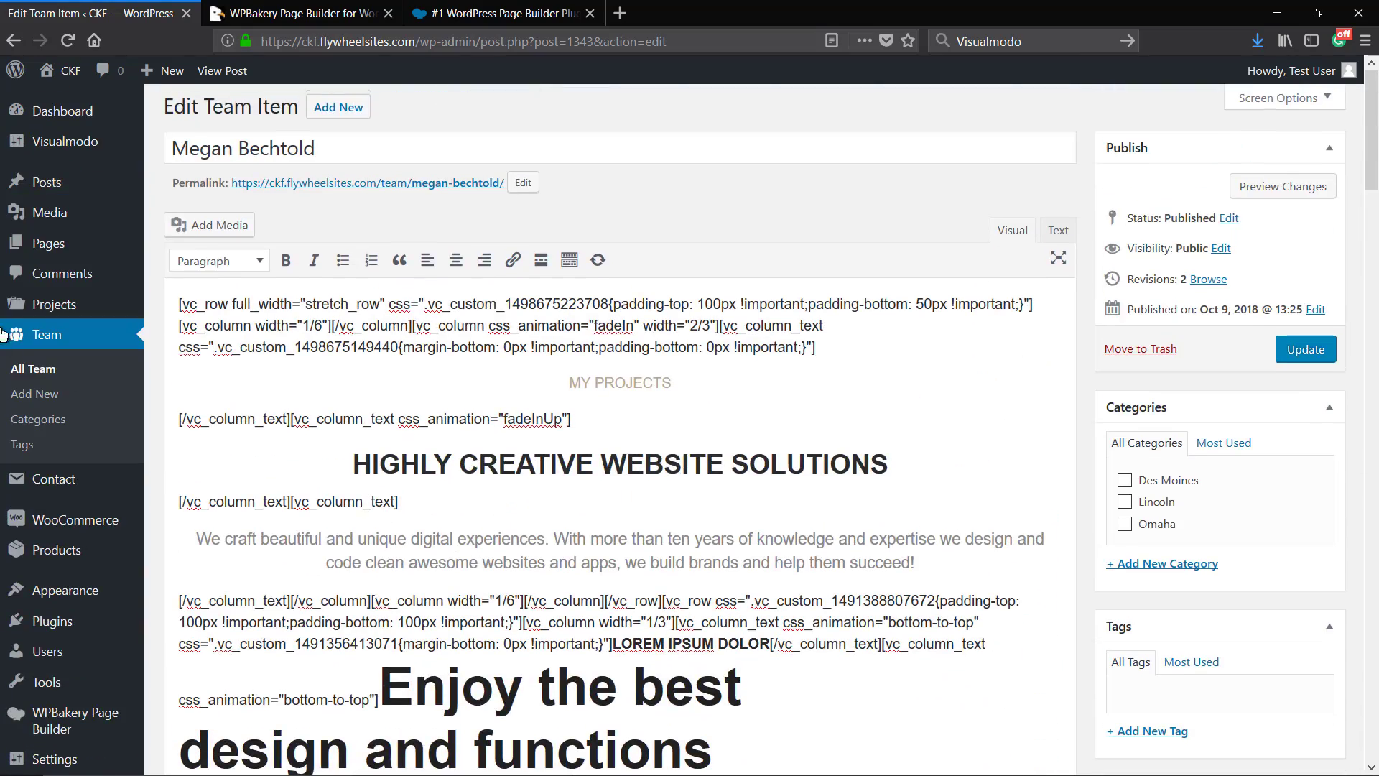
left_click(48, 242)
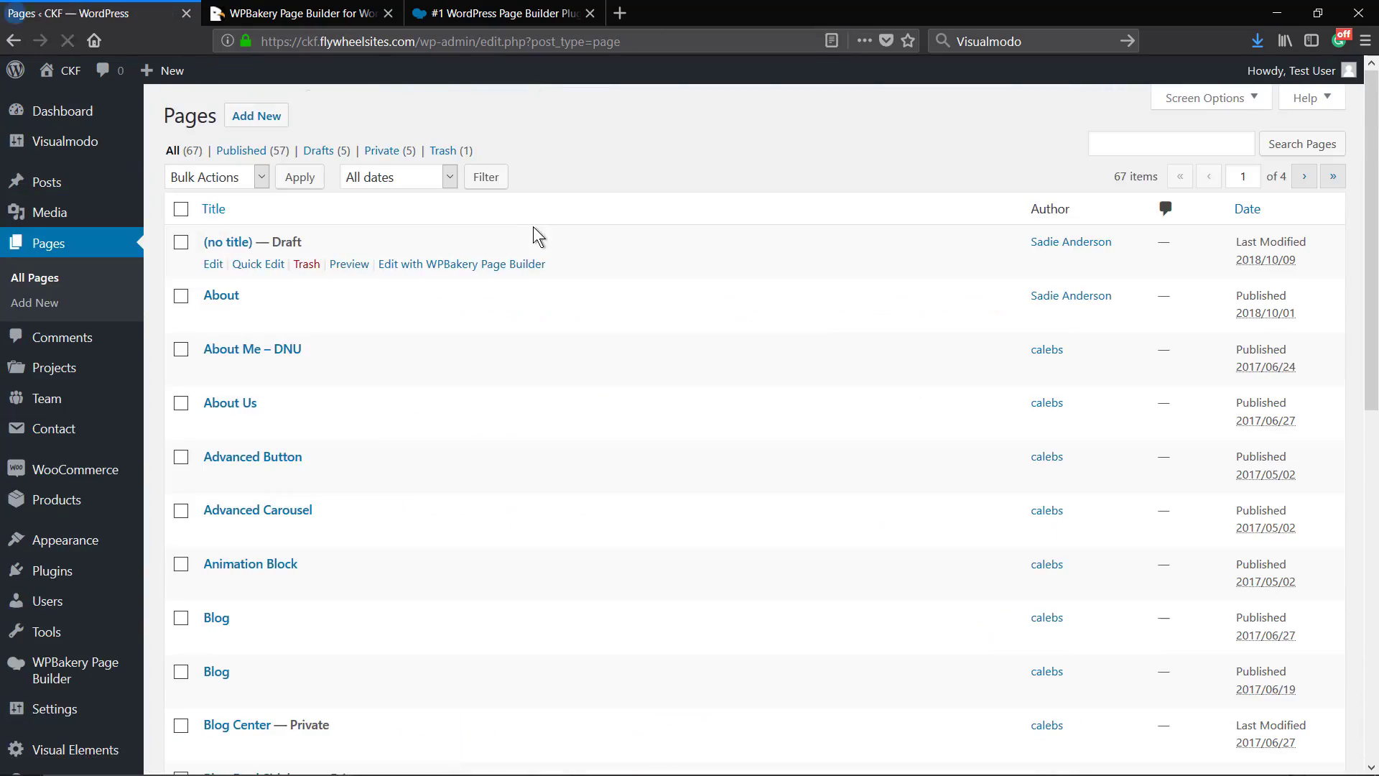
Step: Open the About page and toggle between Classic Mode and the WPBakery backend editor
left_click(215, 293)
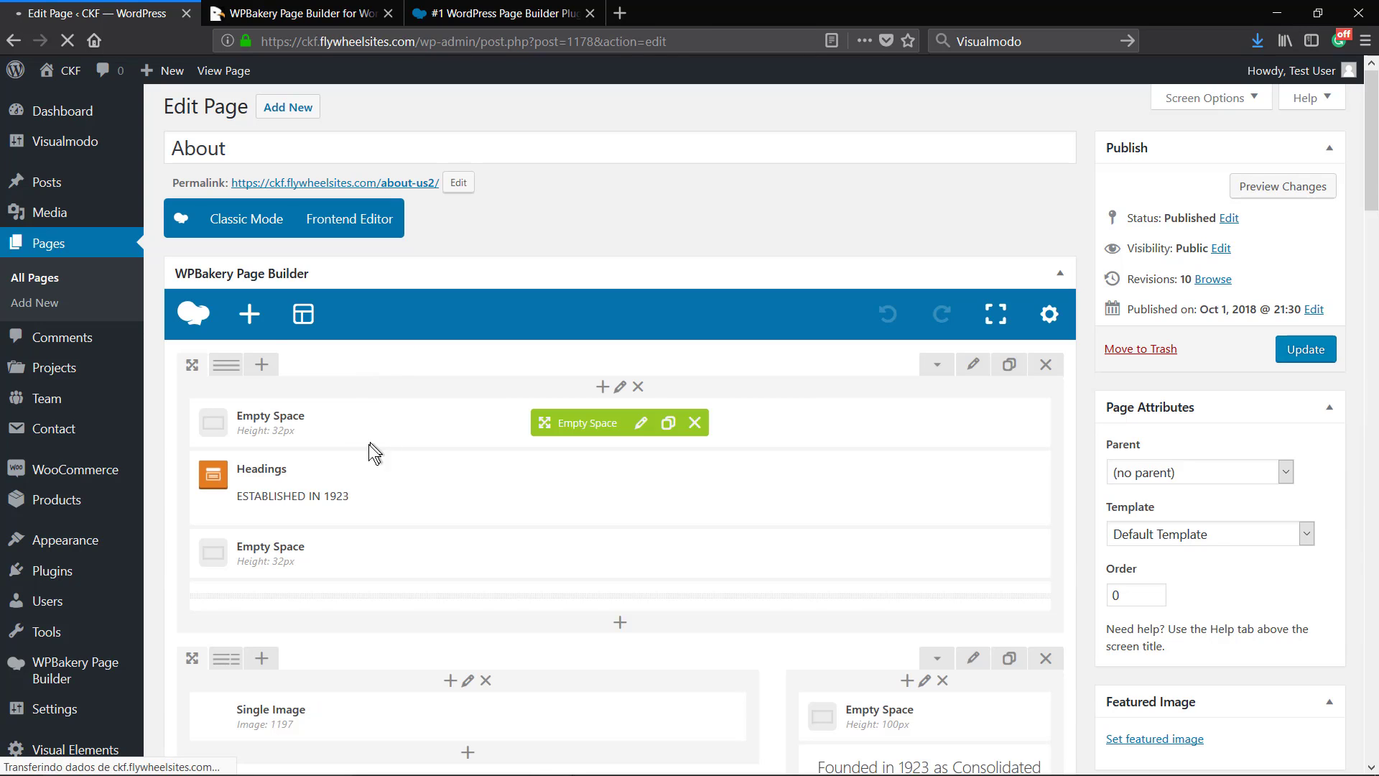
left_click(246, 219)
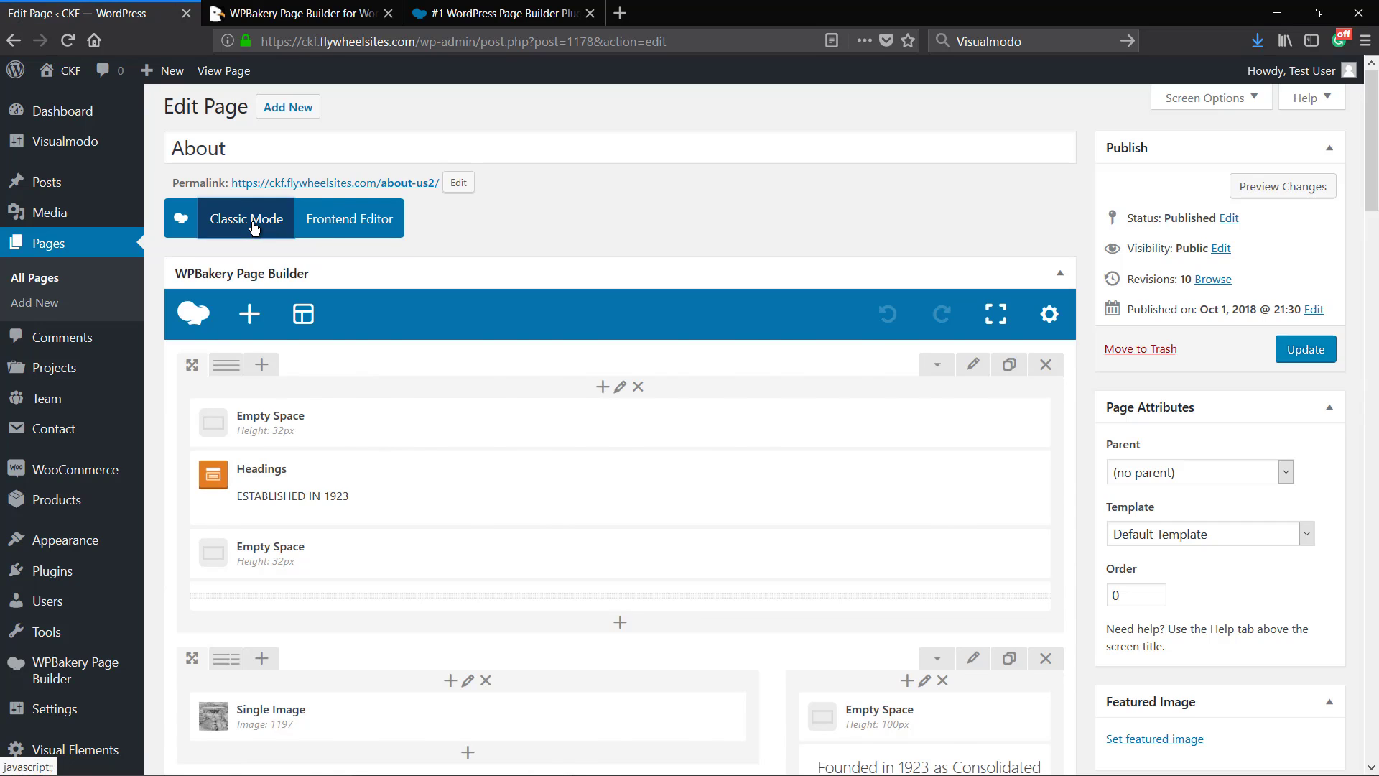
left_click(238, 220)
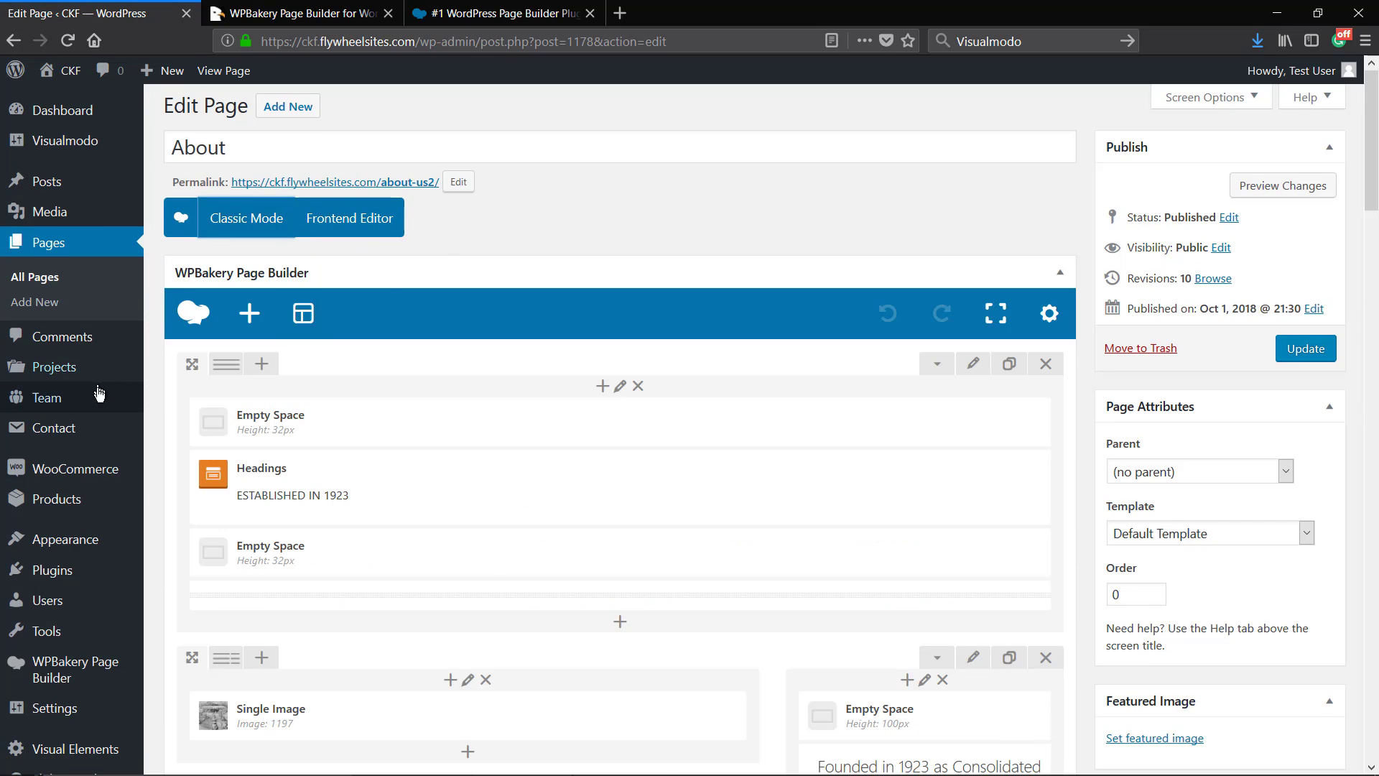
left_click(82, 402)
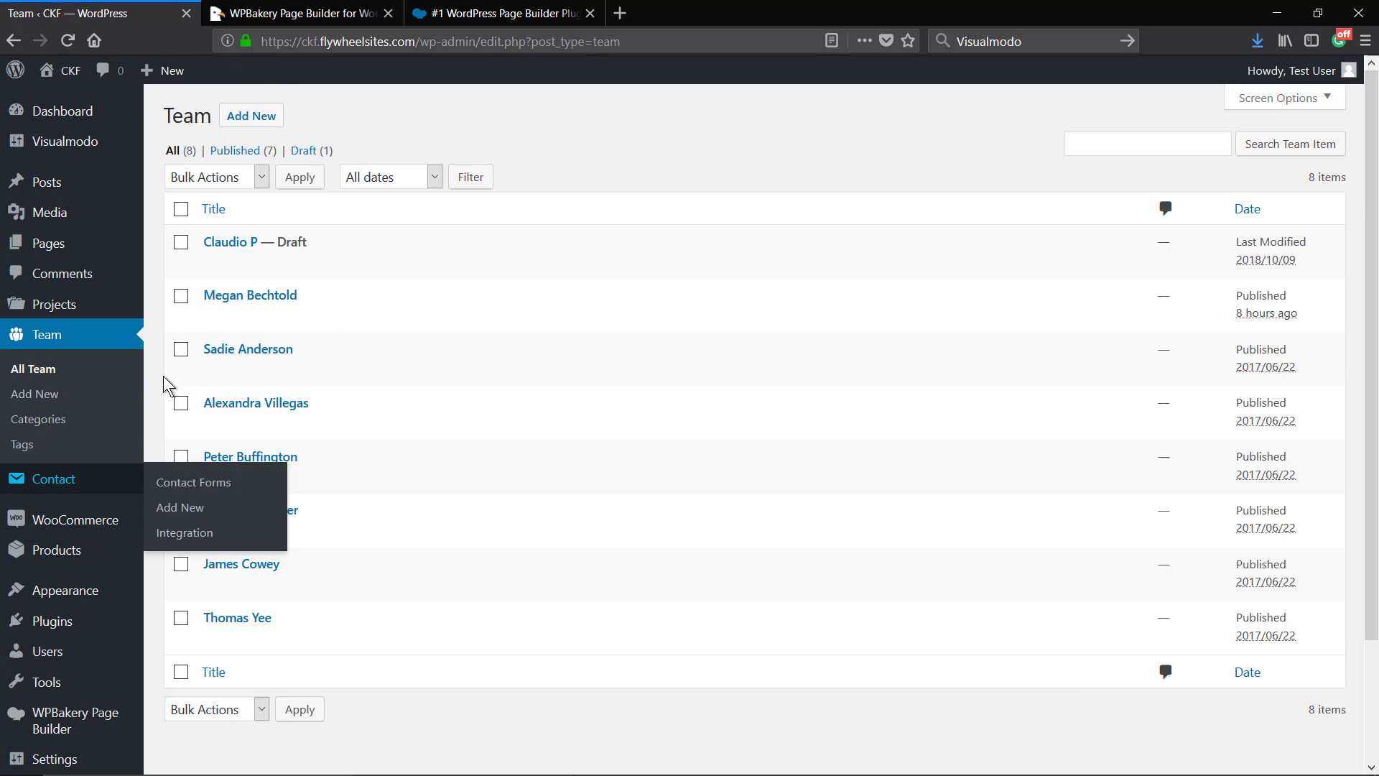
scroll(113, 646, "down", 2)
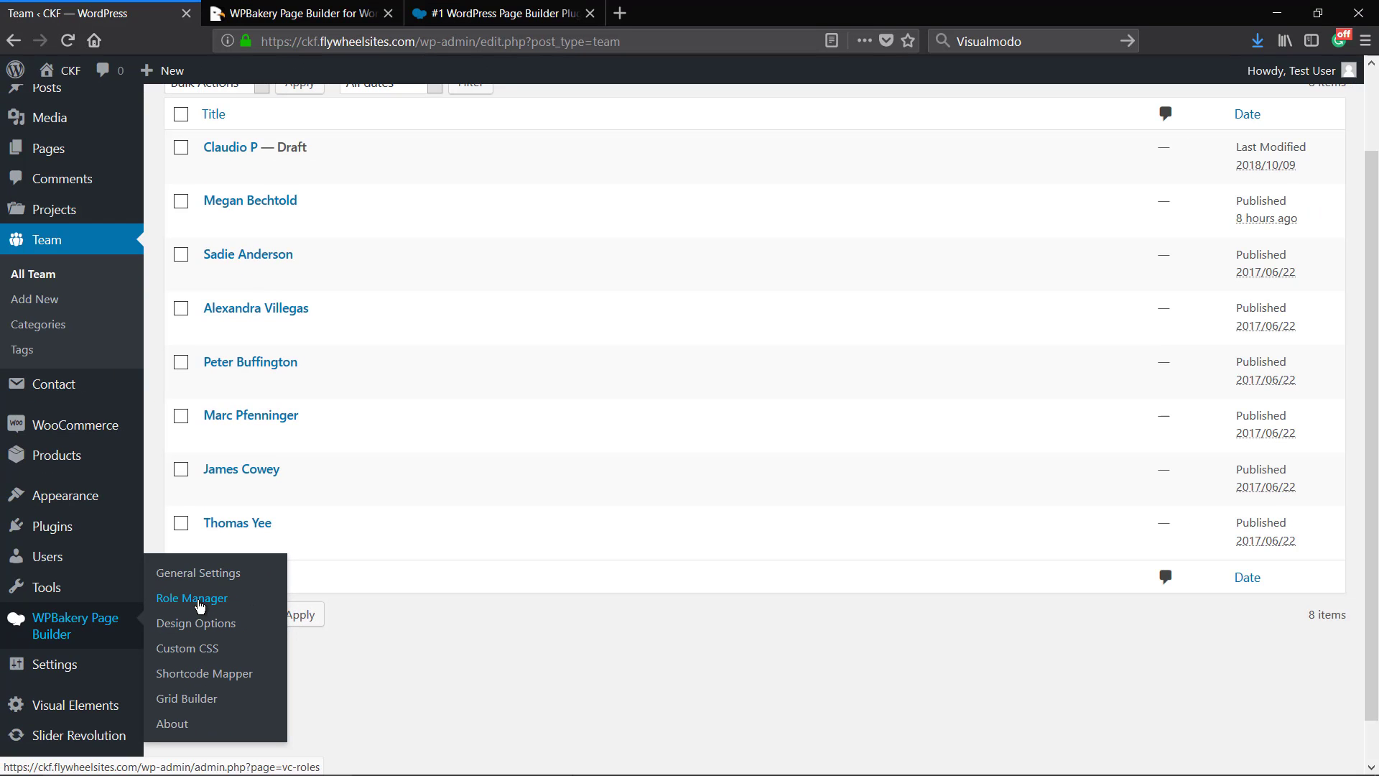
Step: Open WPBakery Role Manager for the Administrator role, currently limited to Pages only
left_click(190, 603)
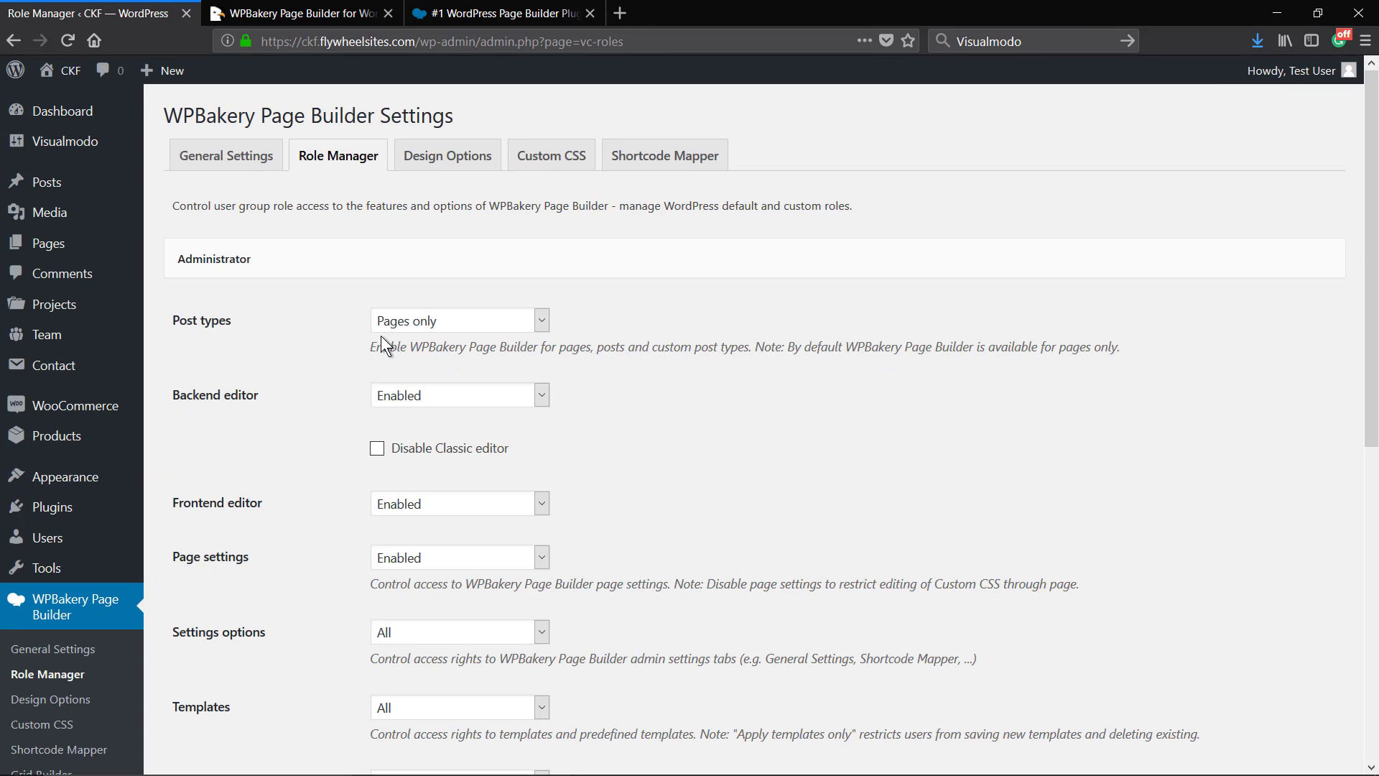
Step: Set Administrator post types to Custom with post, portfolio, team and product enabled, and save
left_click(404, 328)
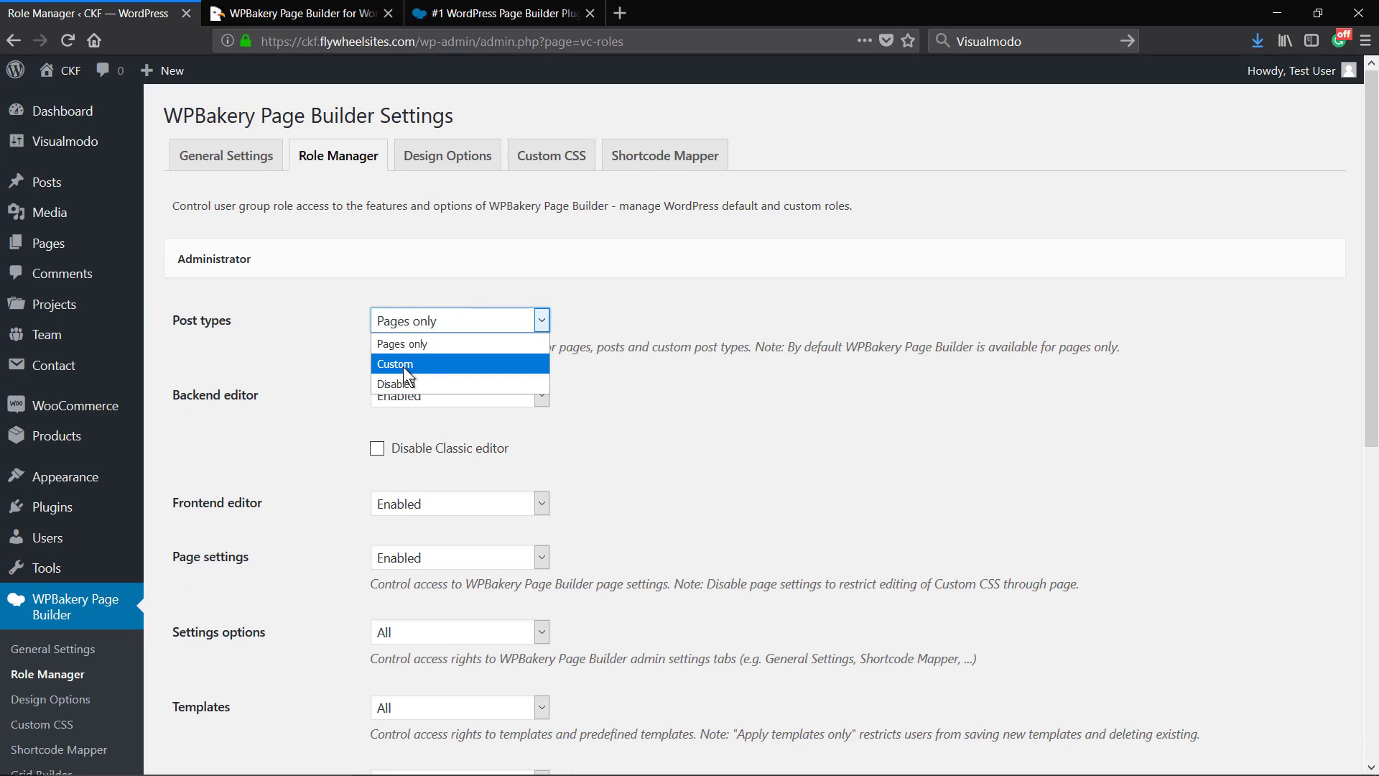
left_click(403, 364)
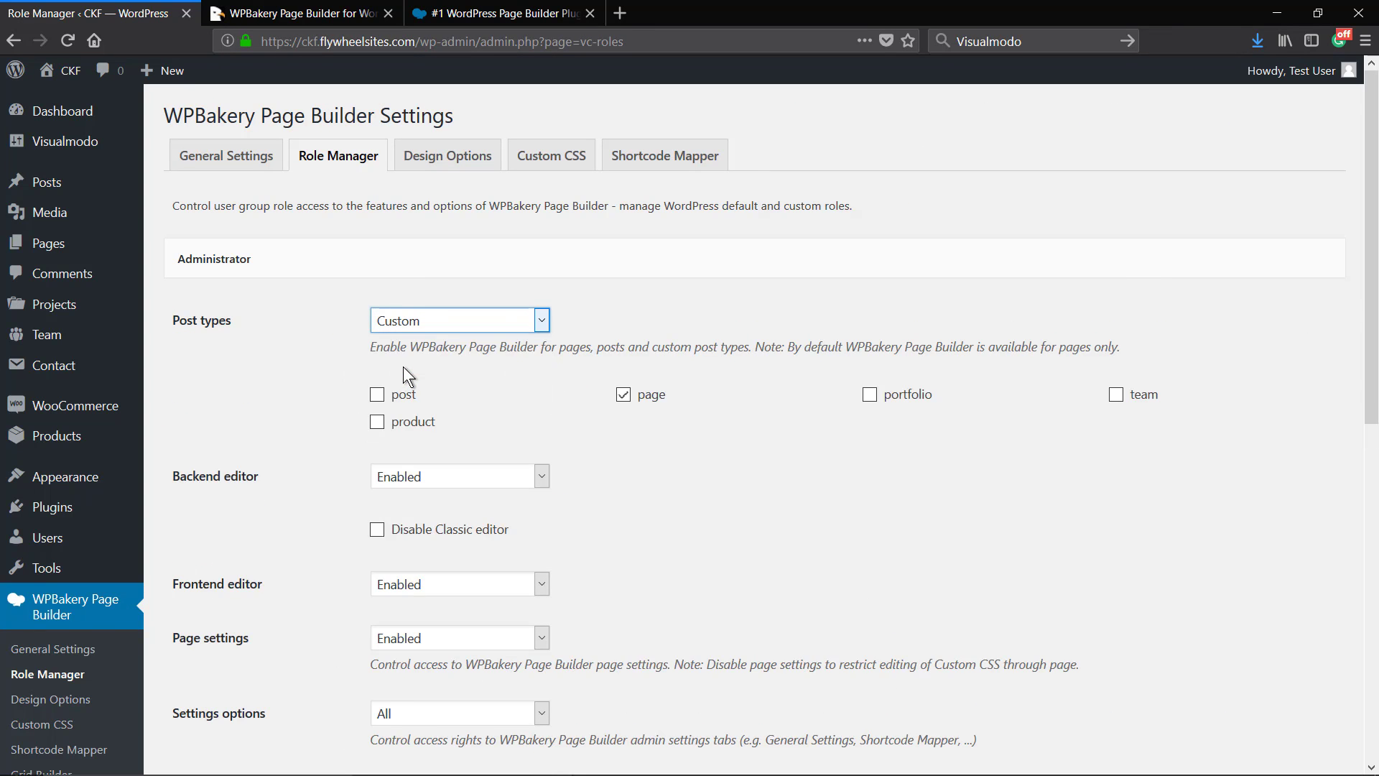
left_click(402, 399)
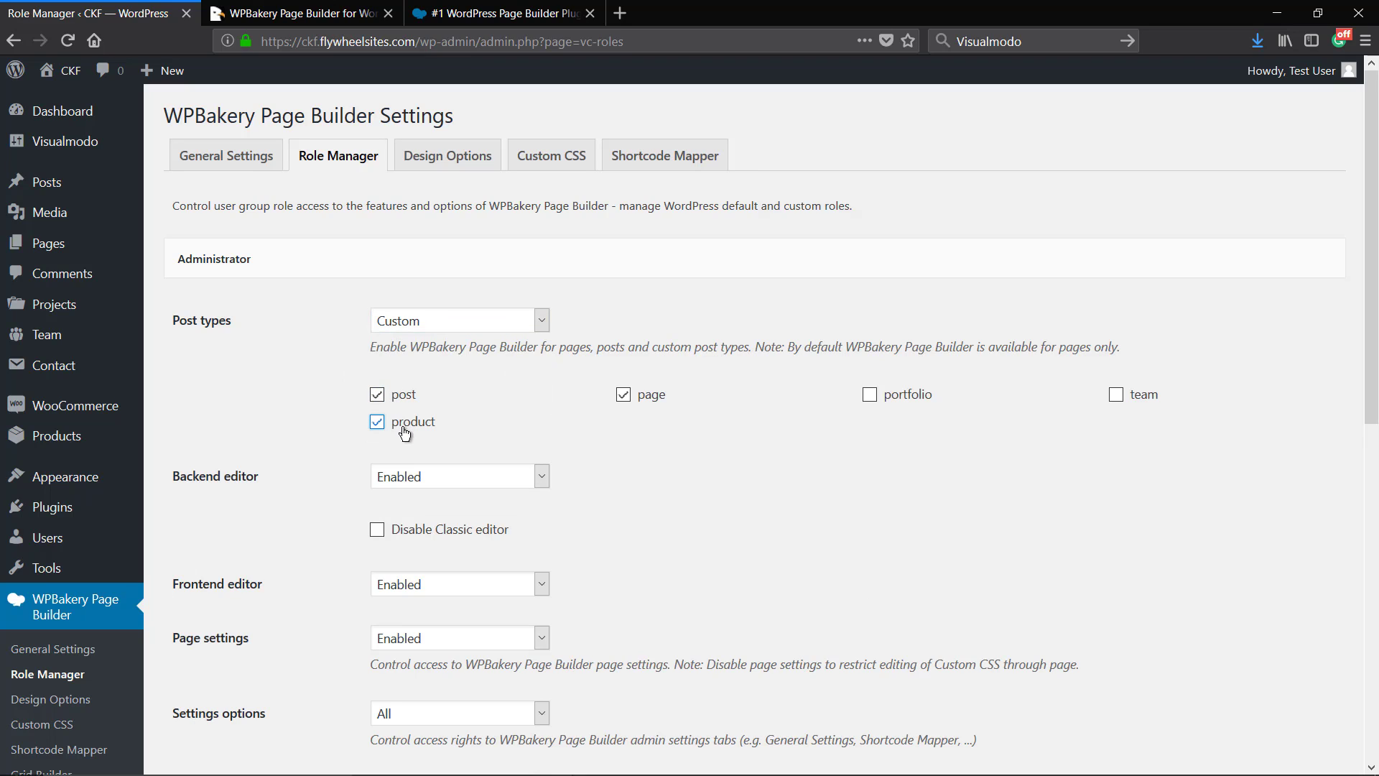
left_click(897, 399)
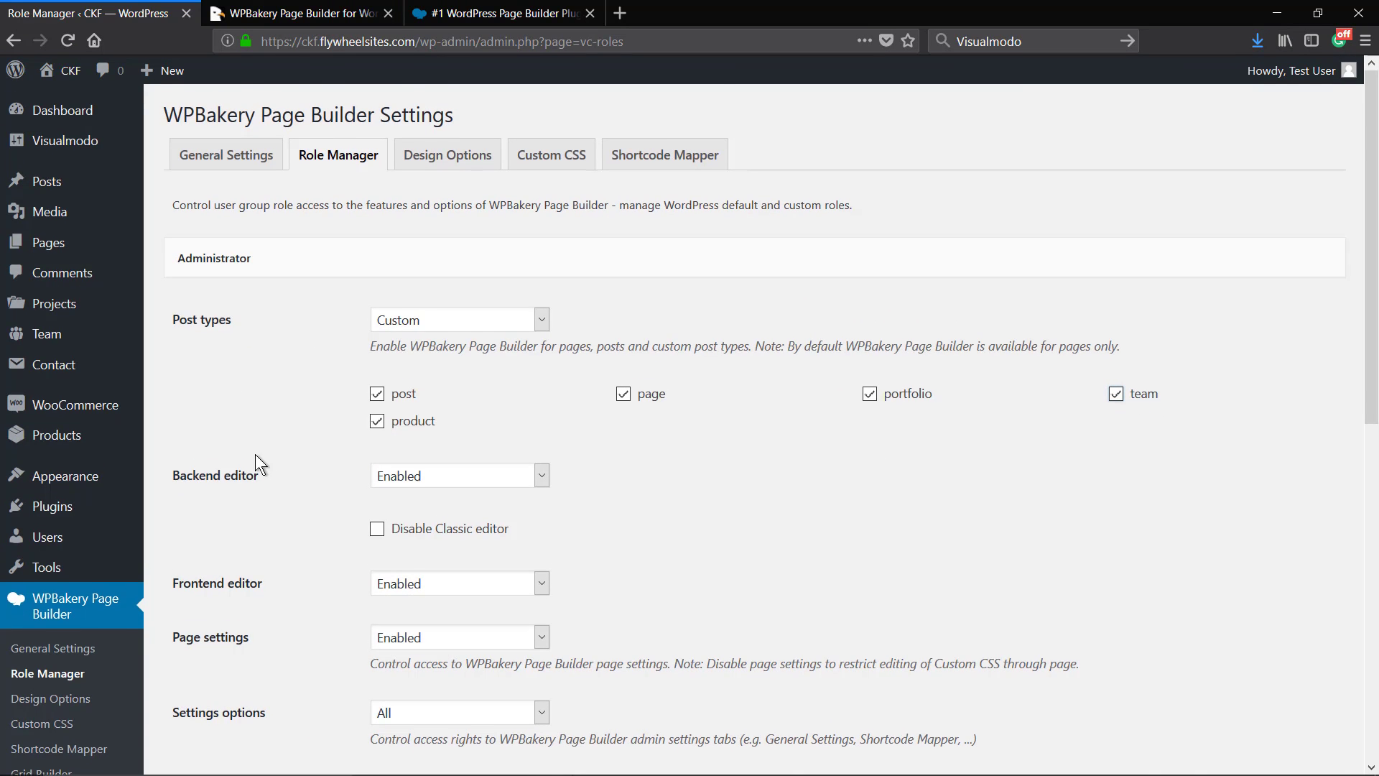
scroll(256, 454, "down", 5)
scroll(252, 458, "down", 1)
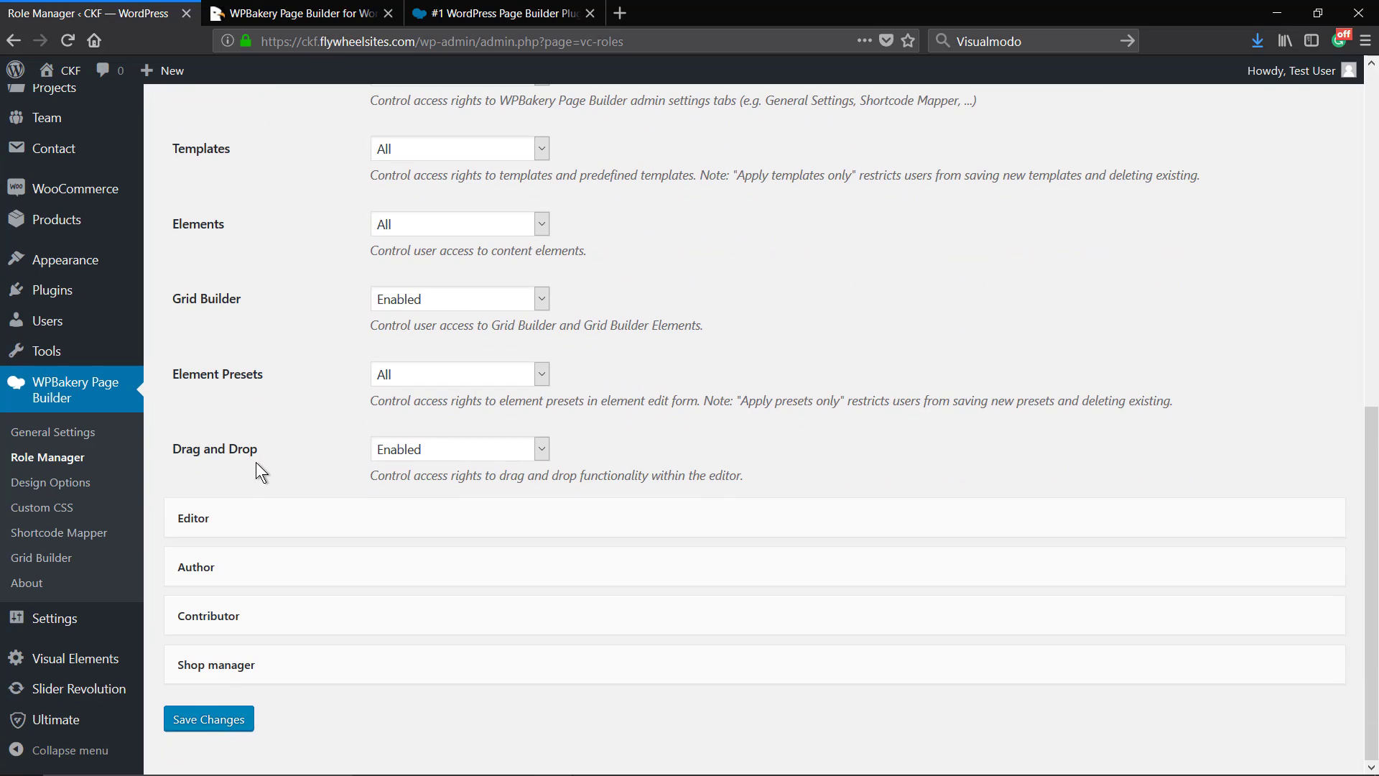
left_click(217, 736)
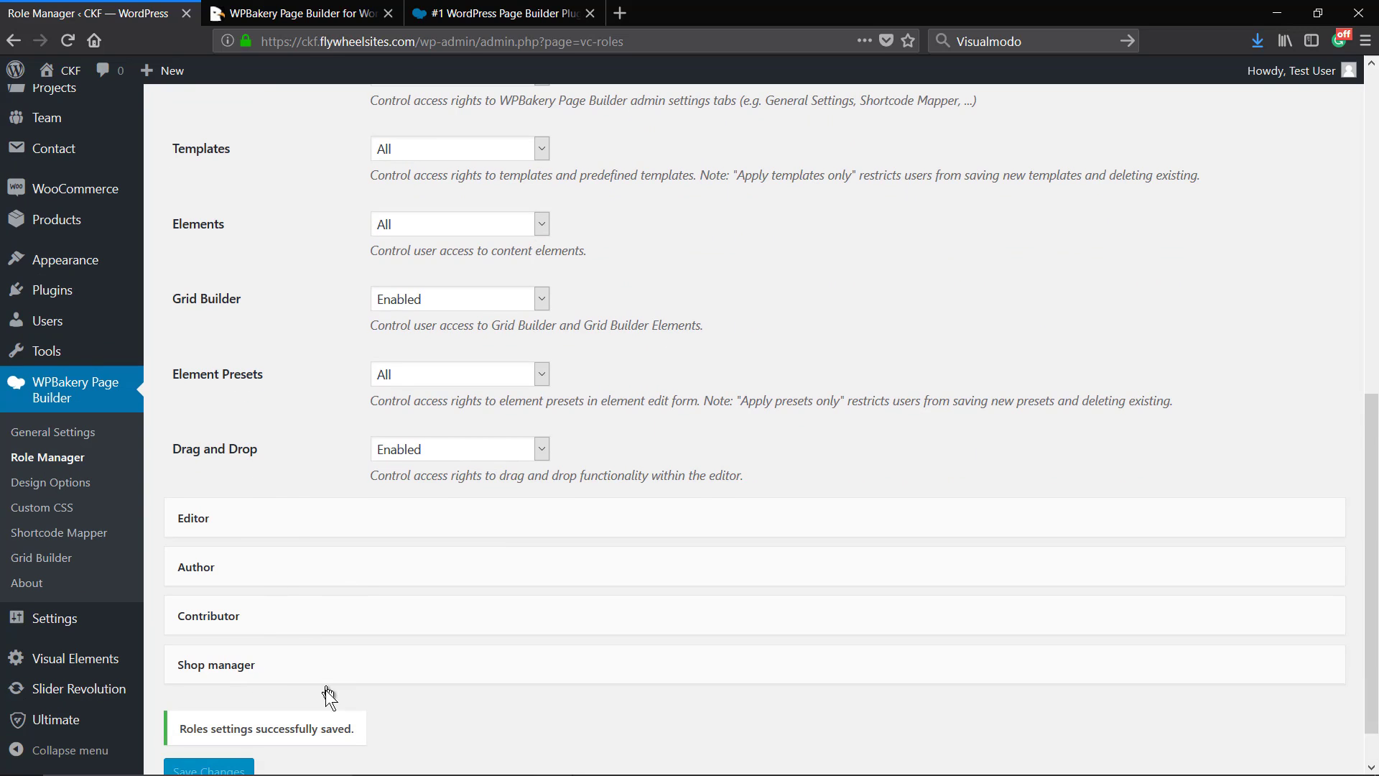
scroll(368, 628, "up", 7)
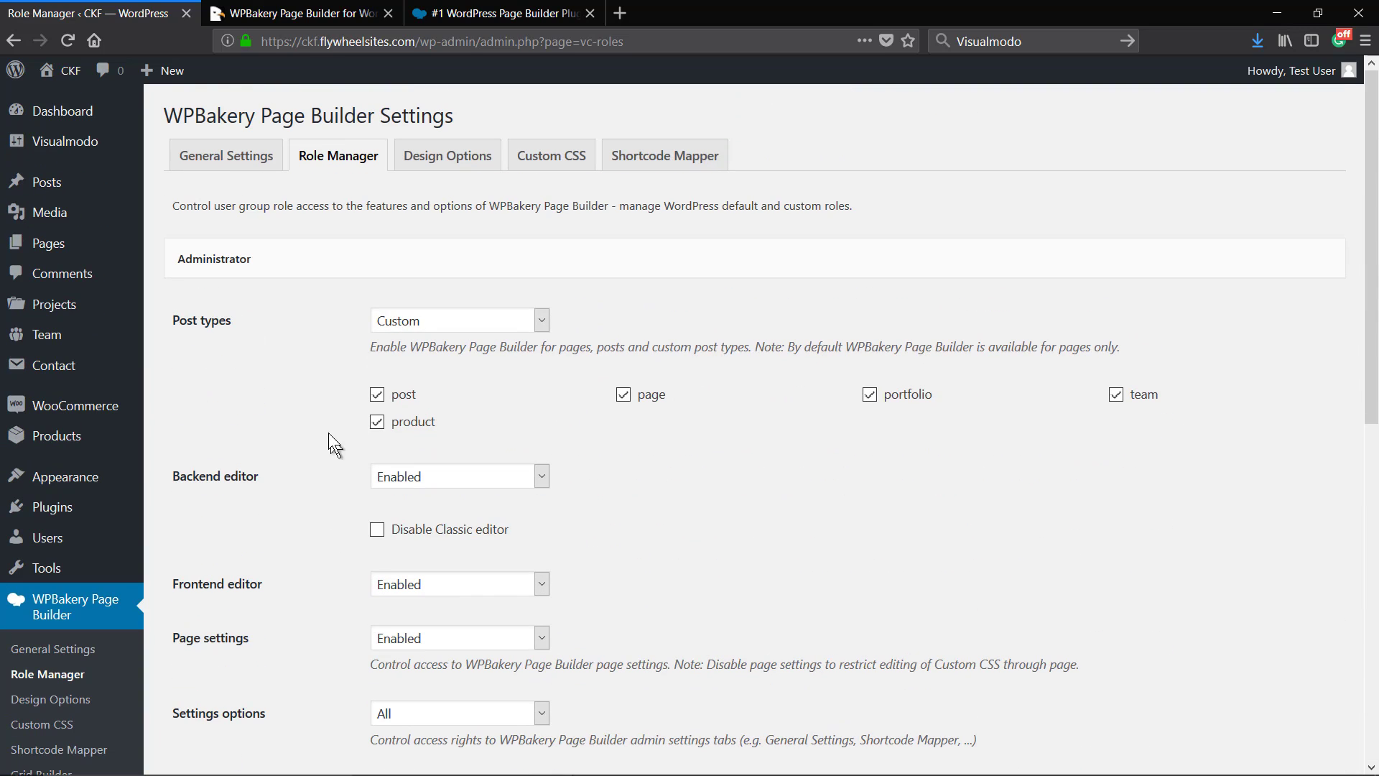
left_click(60, 336)
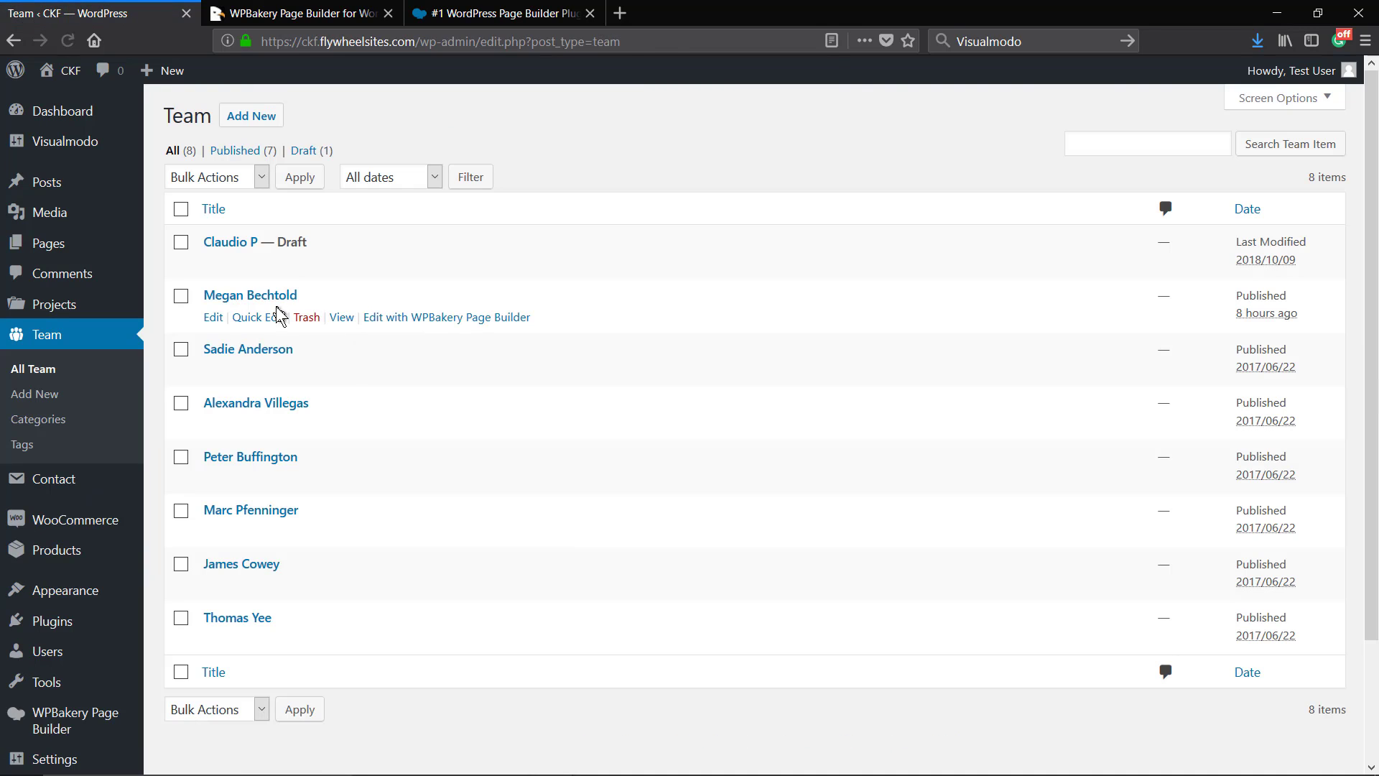
left_click(259, 297)
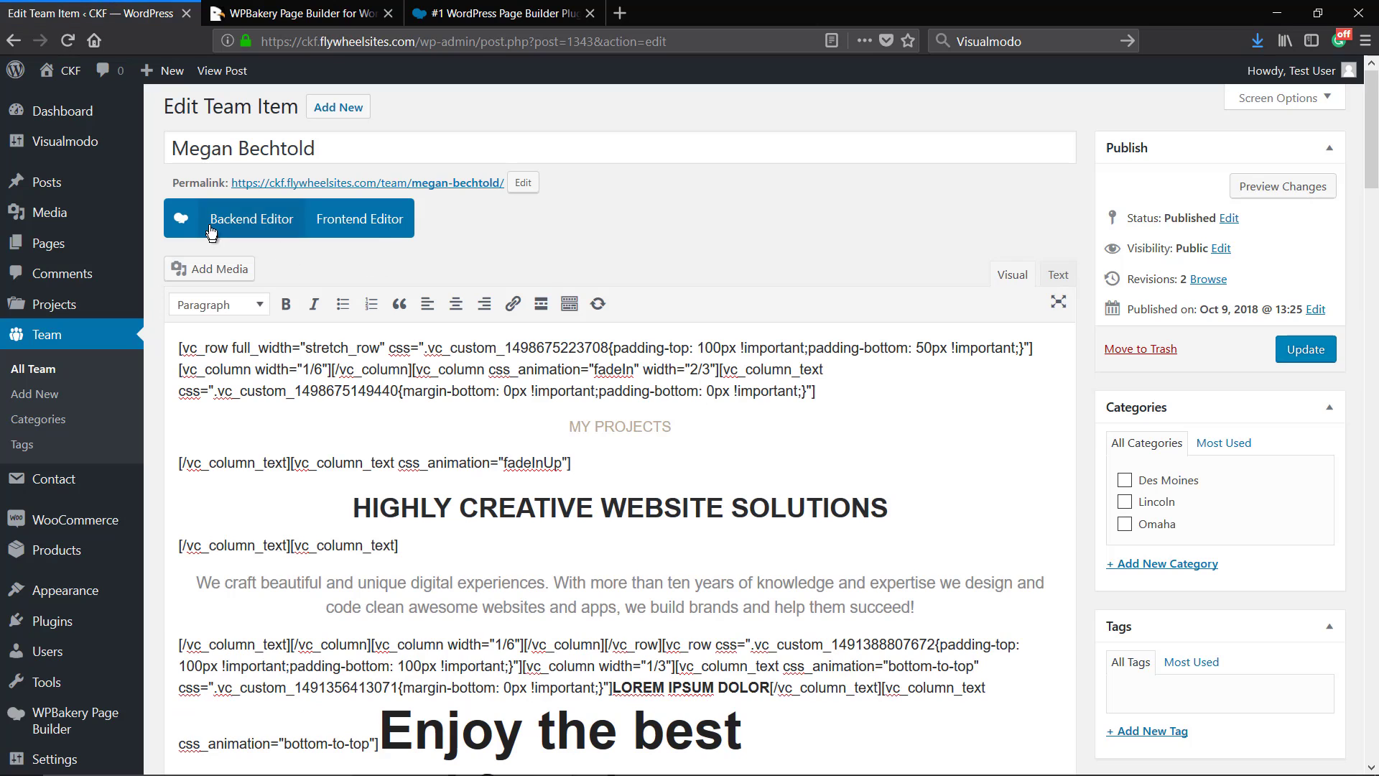
left_click(211, 226)
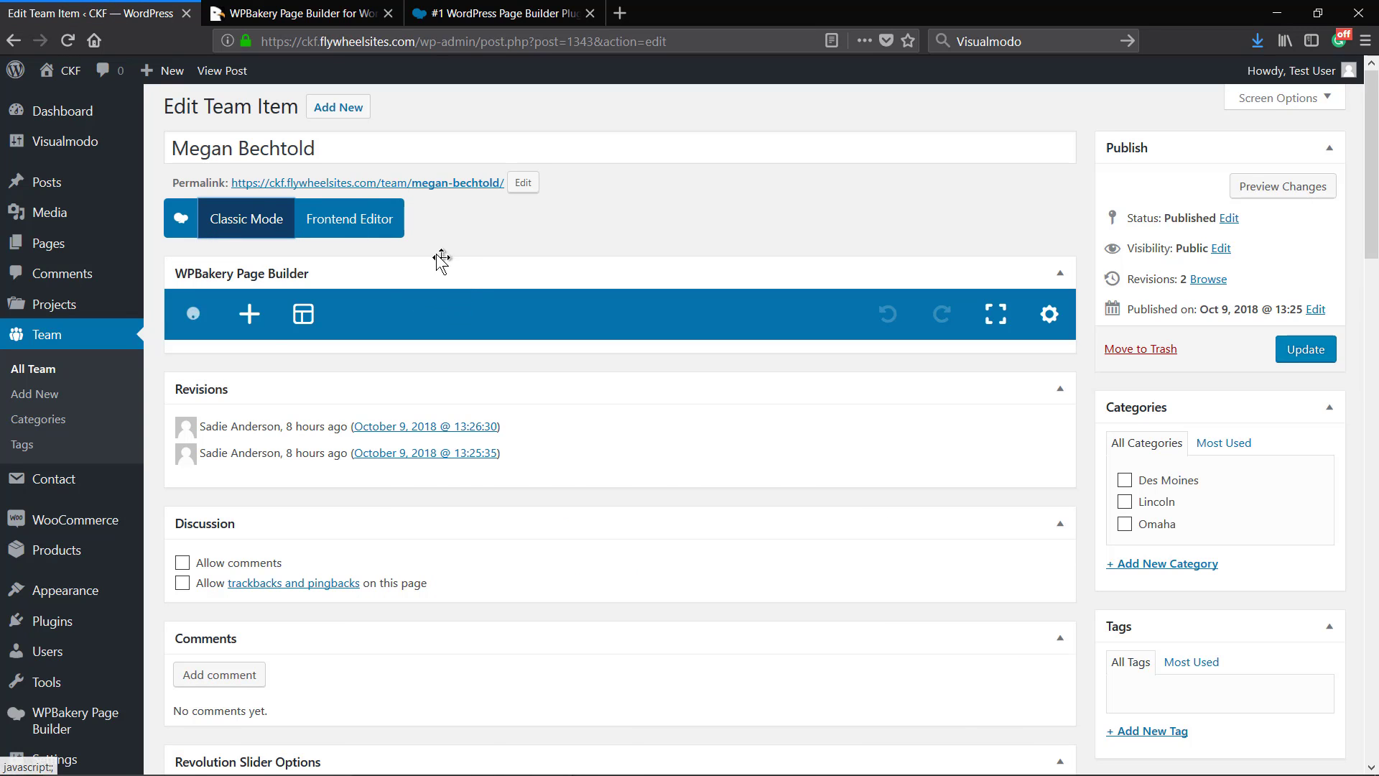
scroll(544, 456, "down", 5)
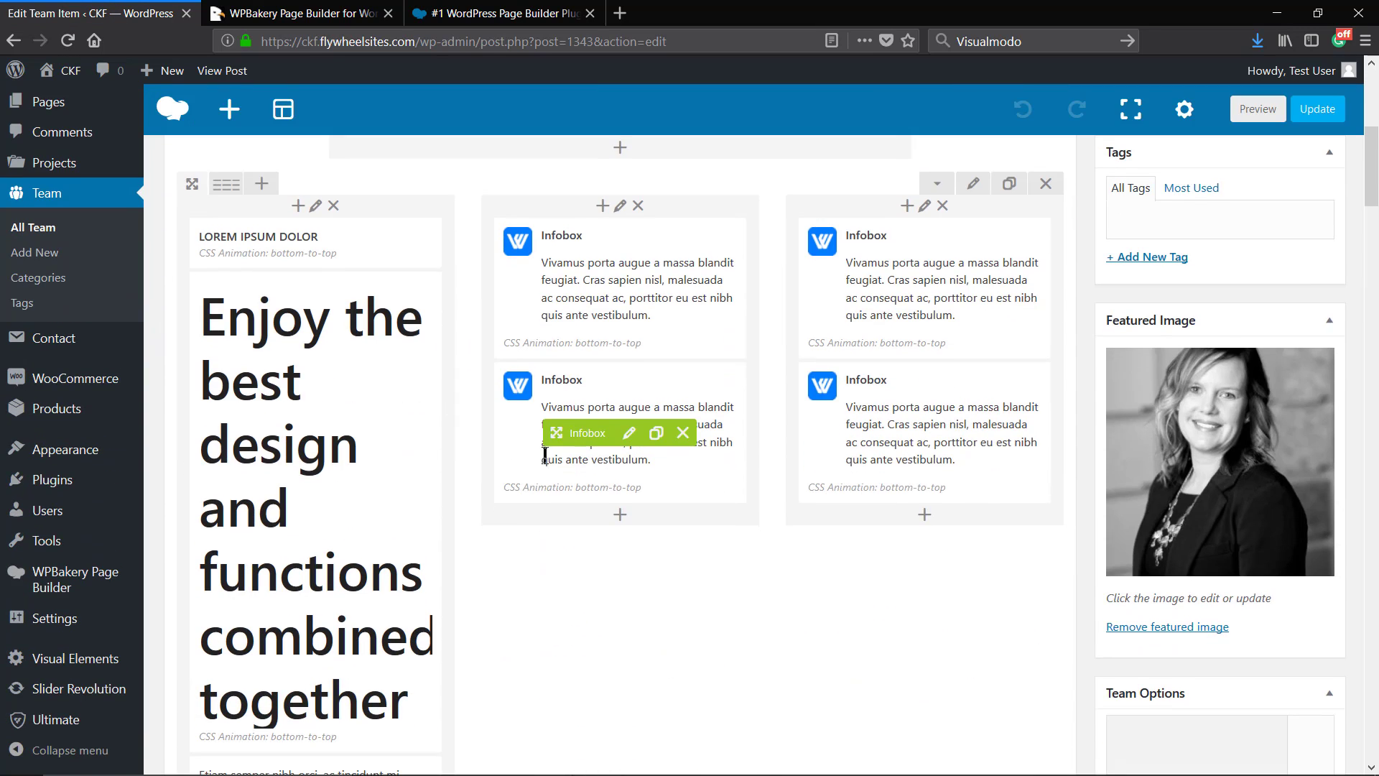
scroll(615, 462, "down", 3)
scroll(625, 462, "up", 5)
scroll(625, 460, "up", 2)
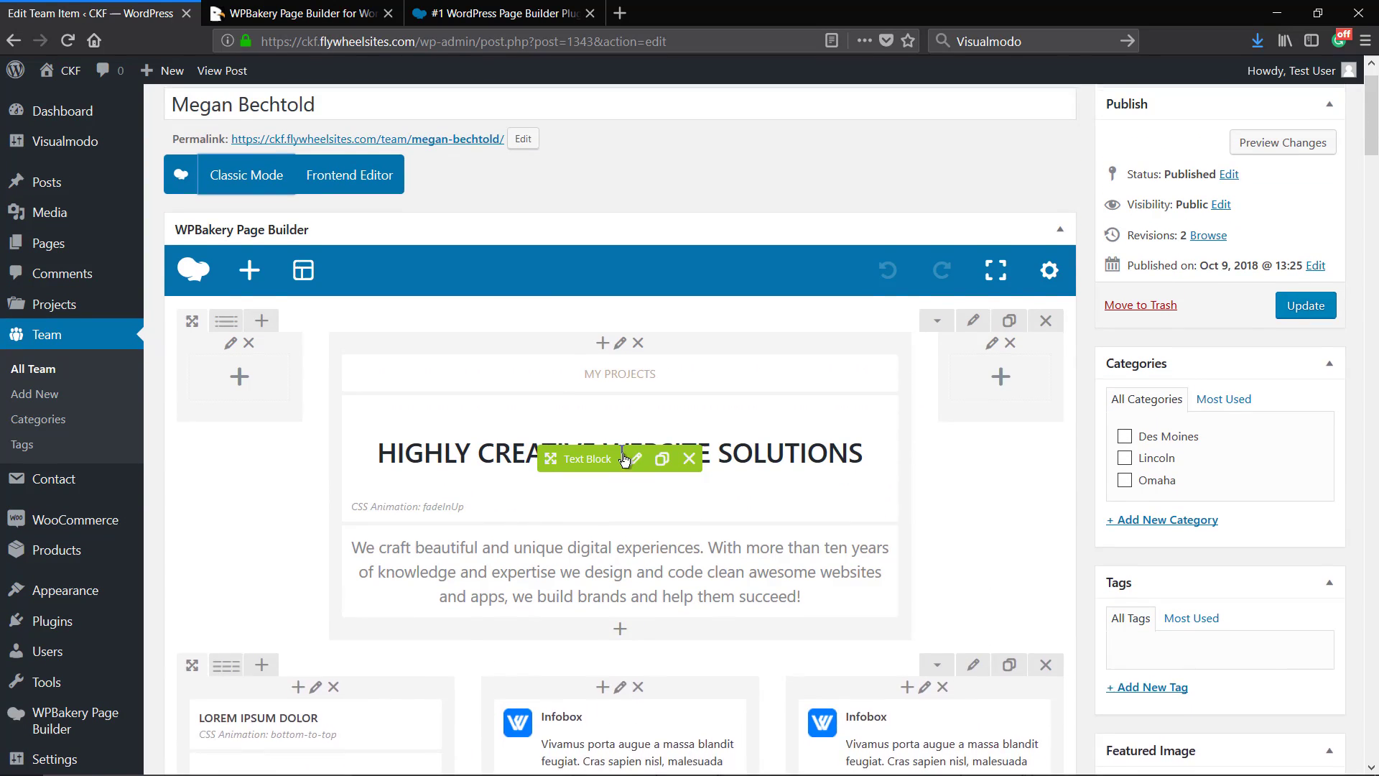
scroll(625, 460, "up", 1)
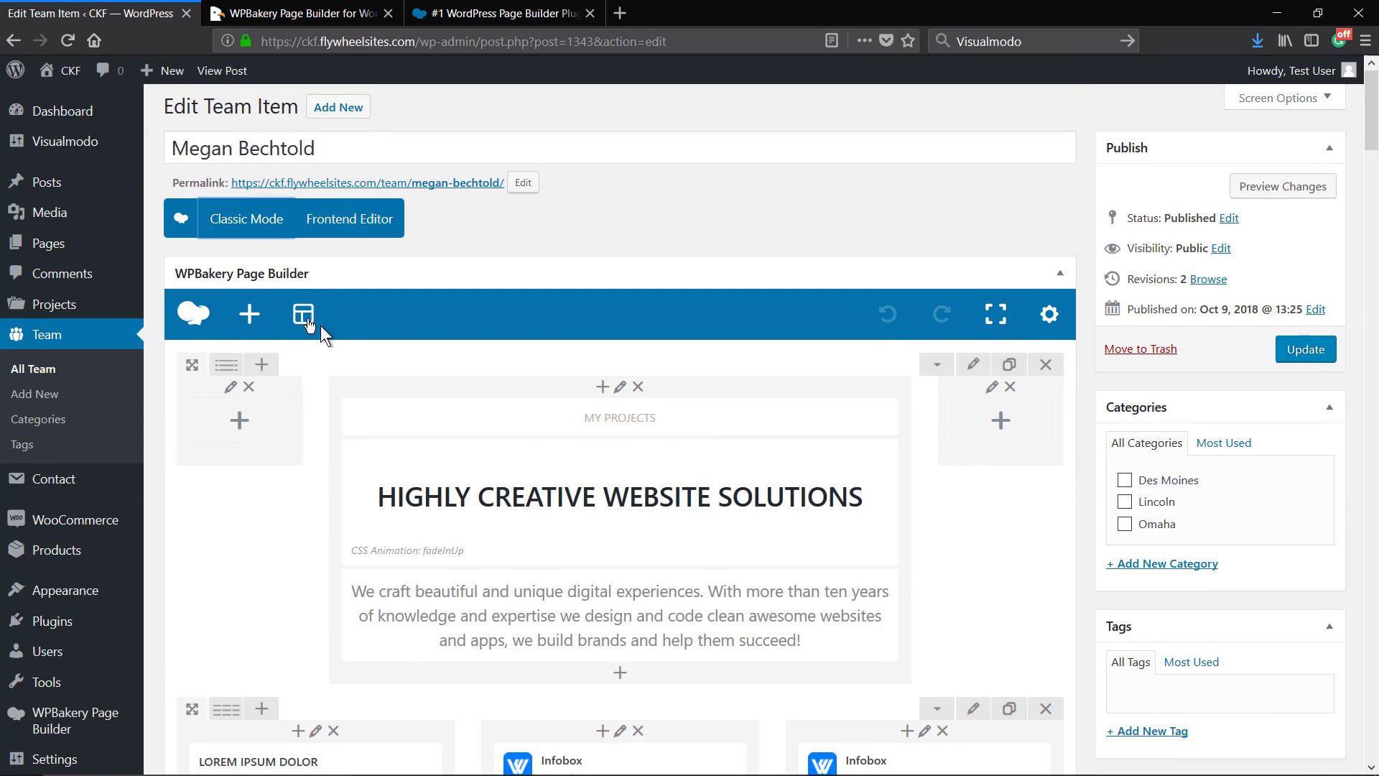
left_click(344, 224)
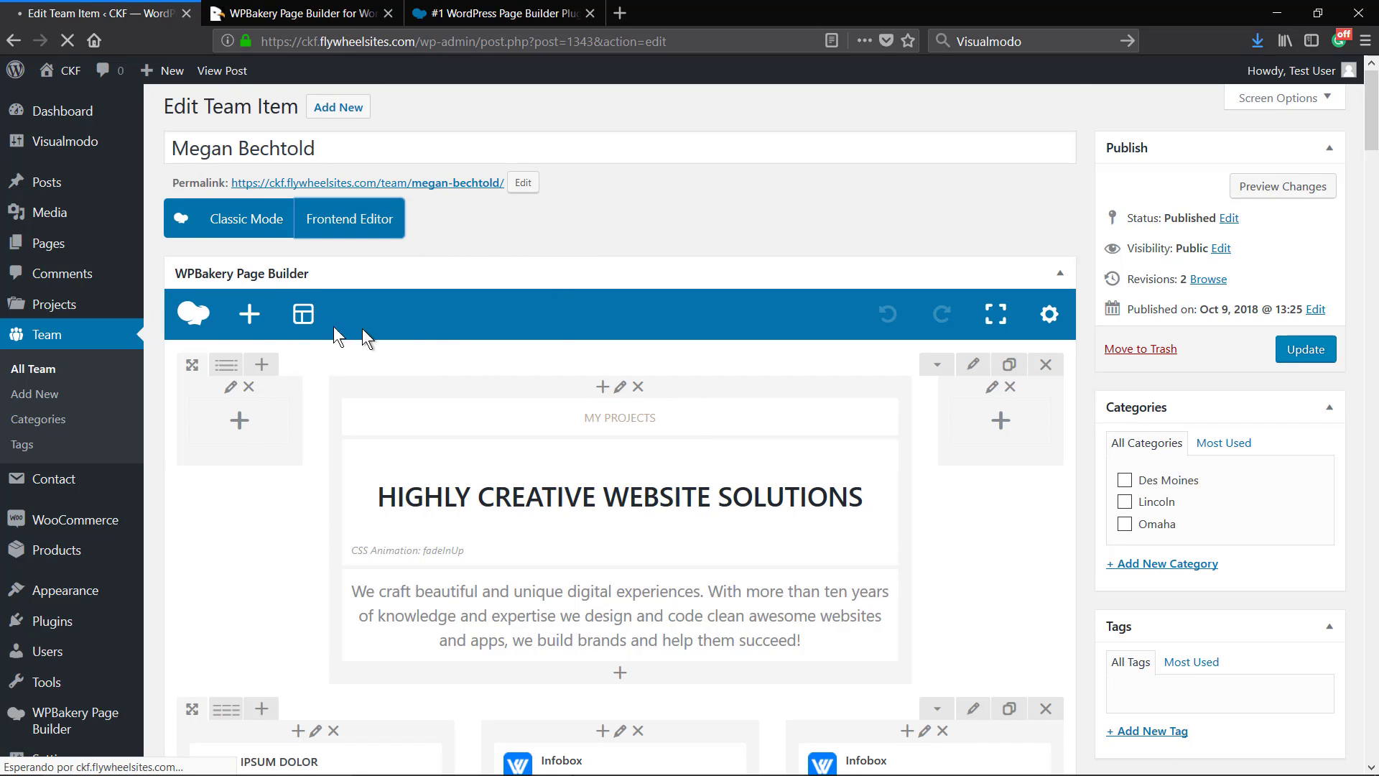
left_click(250, 320)
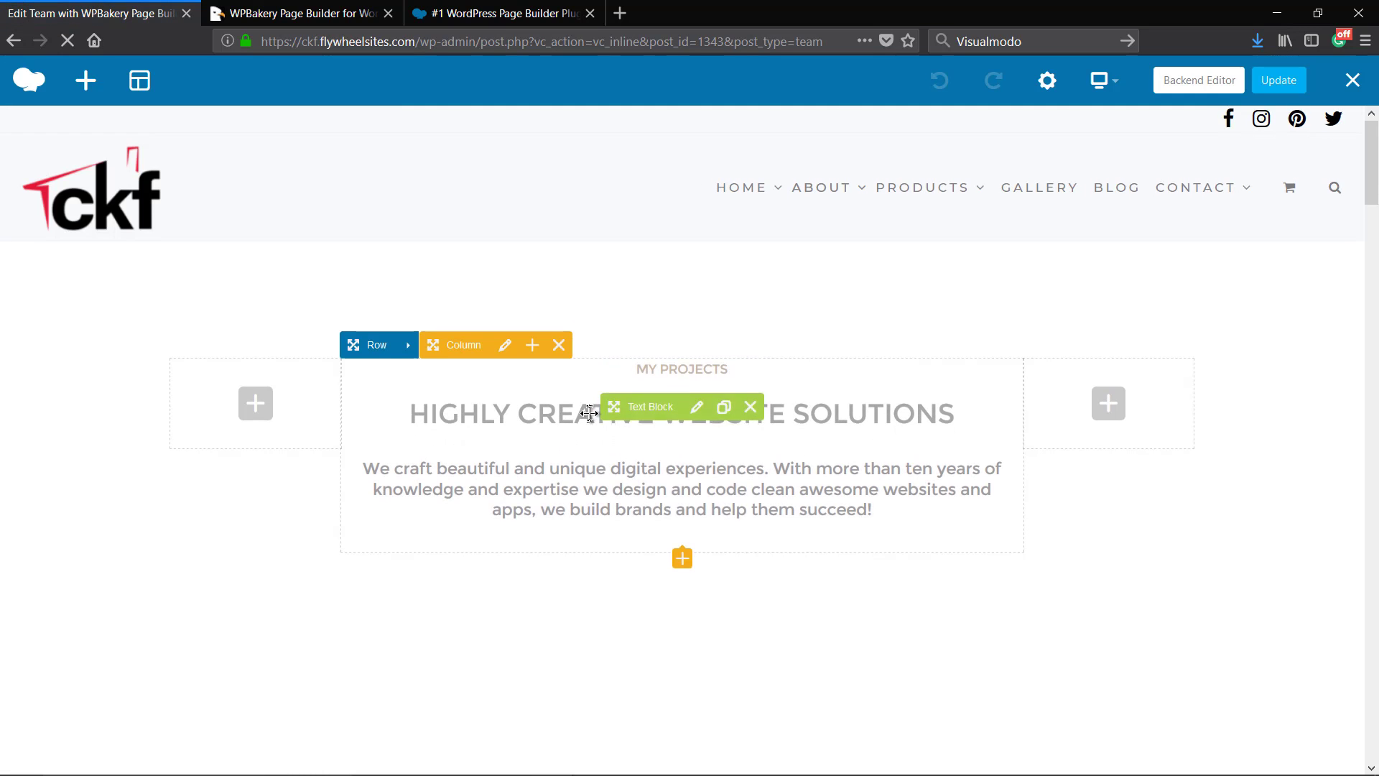
scroll(588, 414, "down", 2)
scroll(569, 414, "down", 1)
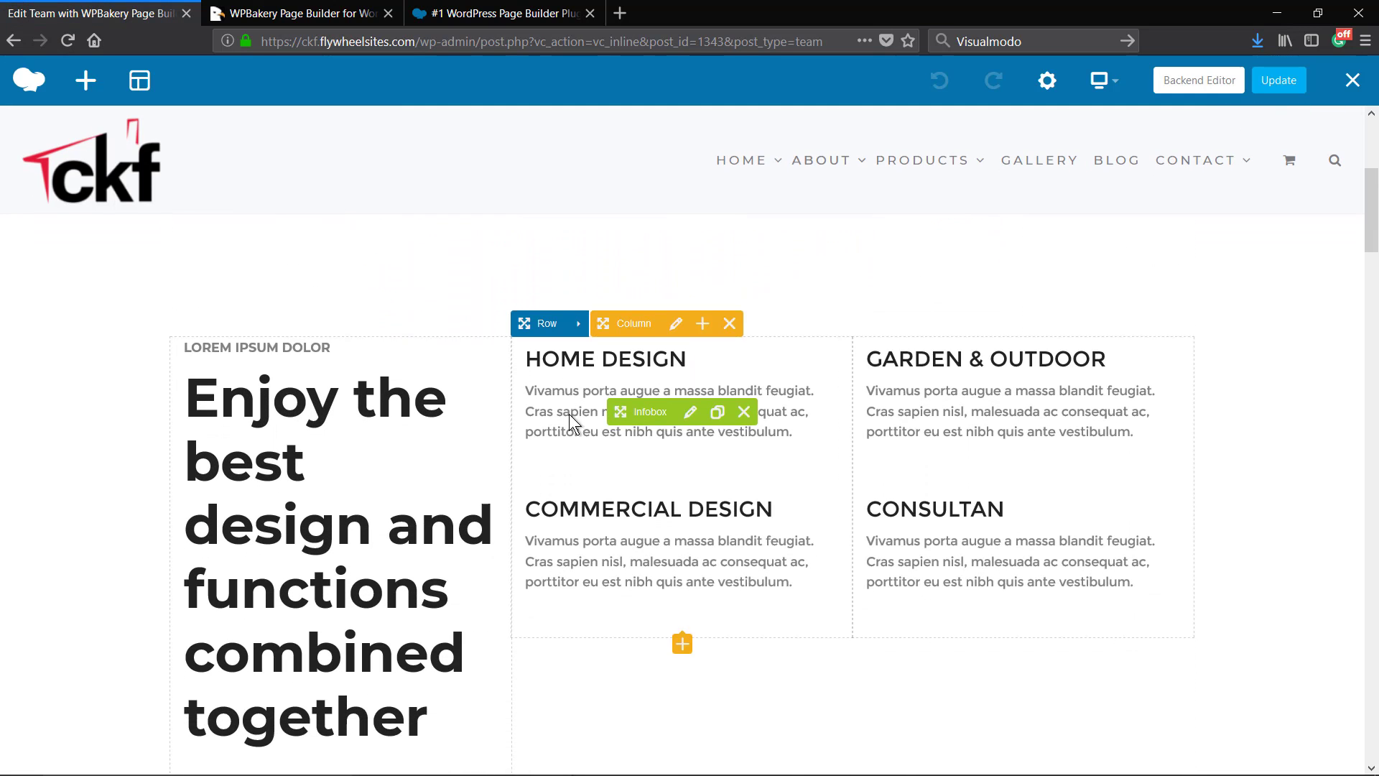
scroll(568, 414, "down", 1)
scroll(569, 414, "down", 1)
scroll(570, 414, "down", 2)
scroll(569, 421, "down", 3)
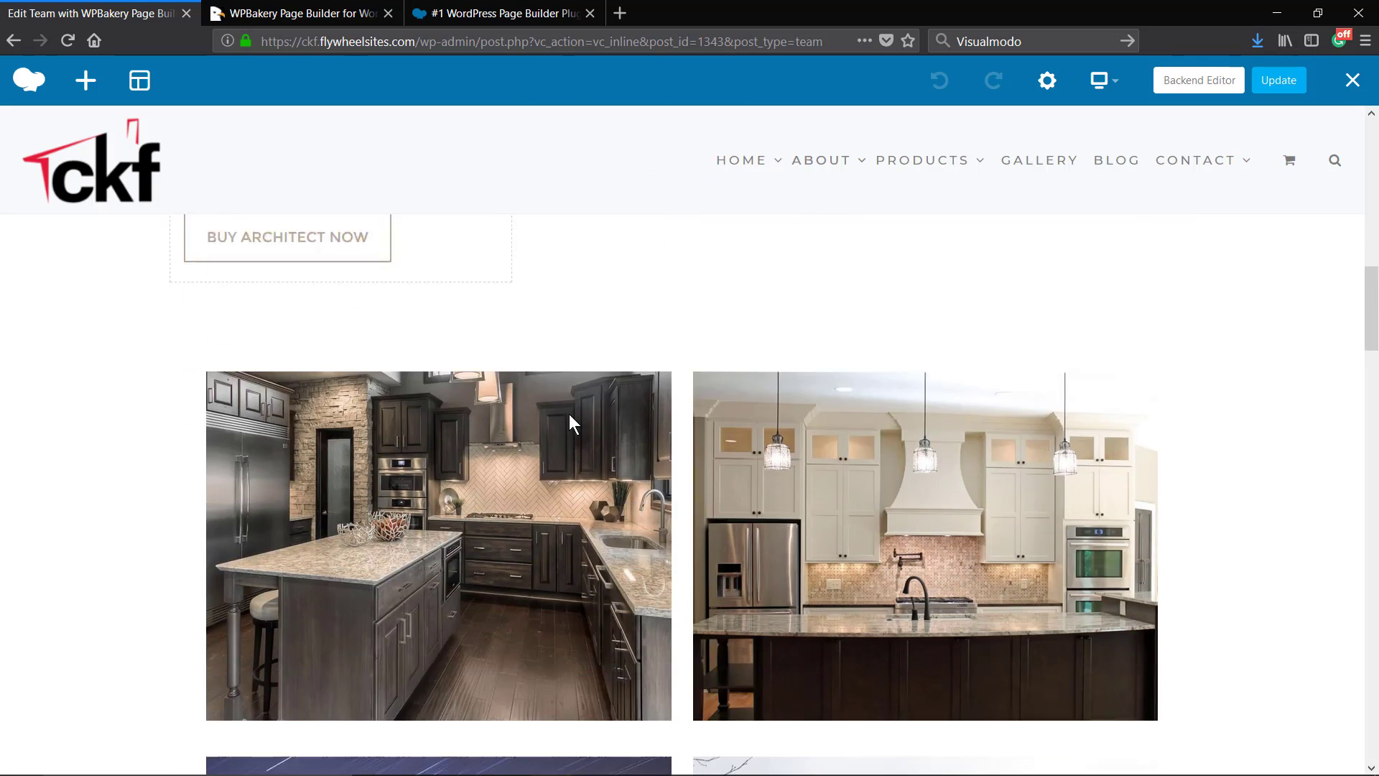